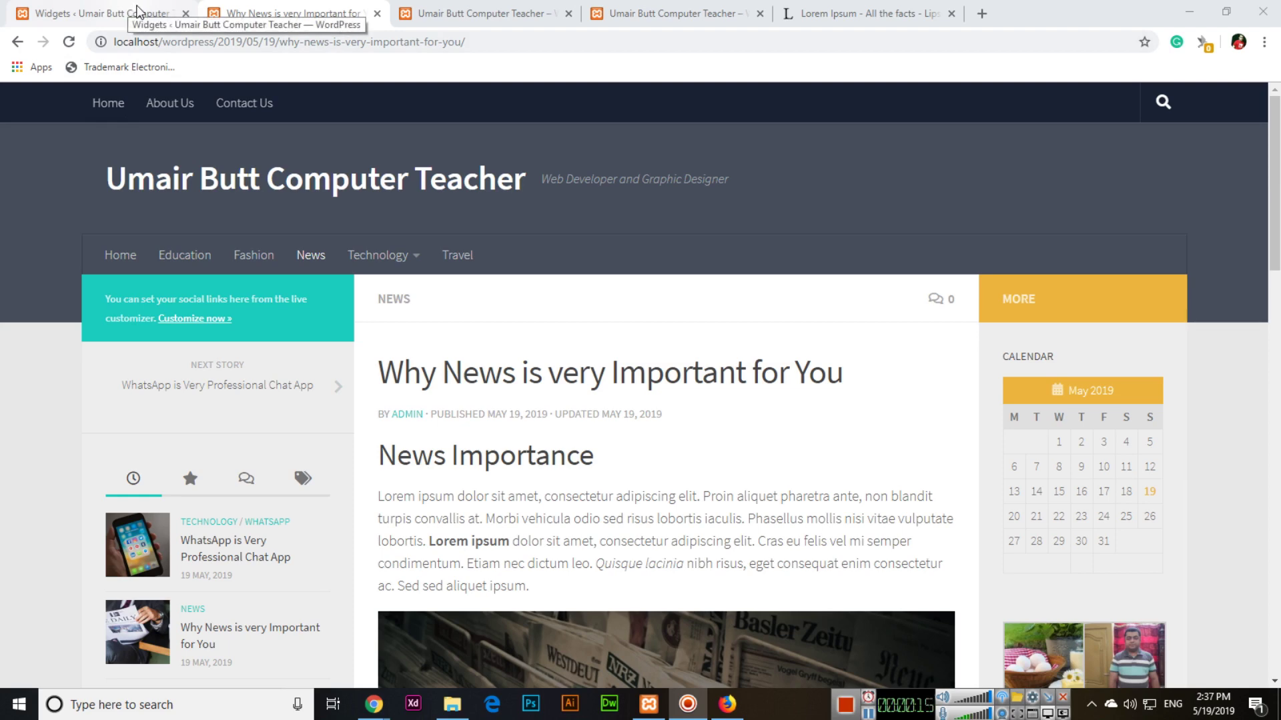
Bulk-delete the installed Akismet Anti-Spam and Hello Dolly plugins from the WordPress admin and reload the plugin list
left_click(137, 12)
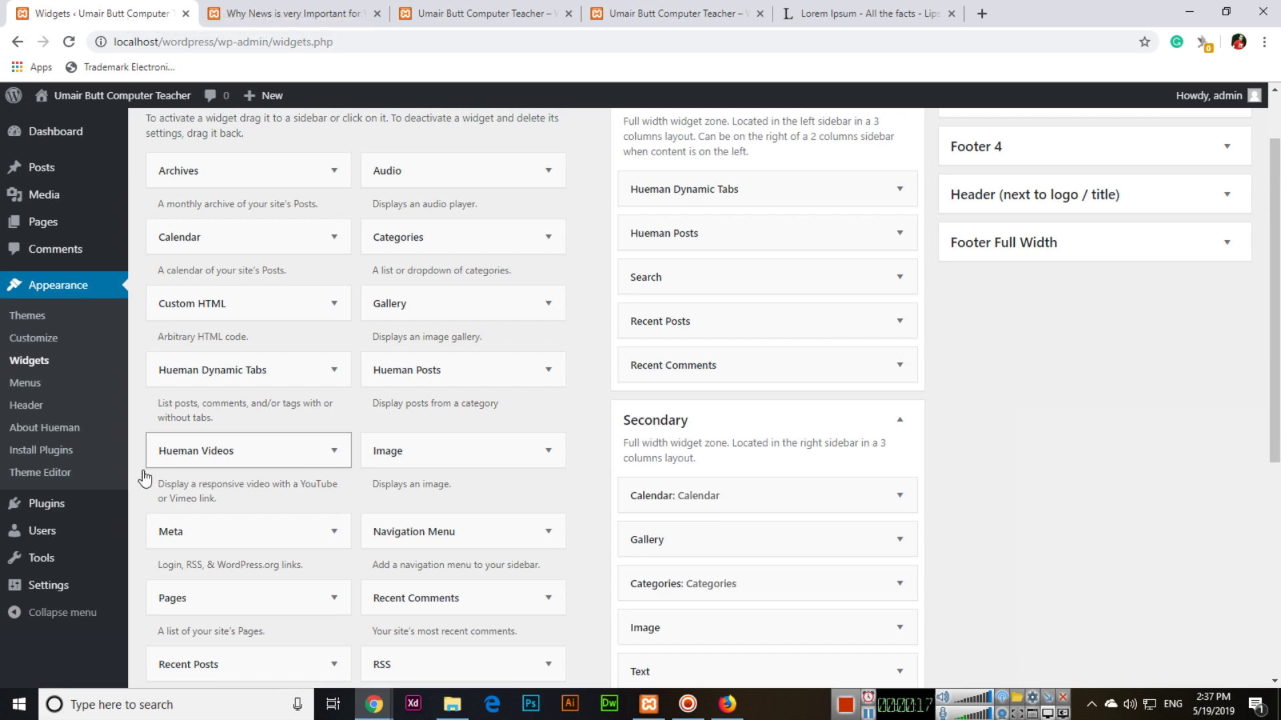
mouse_move(76, 513)
left_click(200, 506)
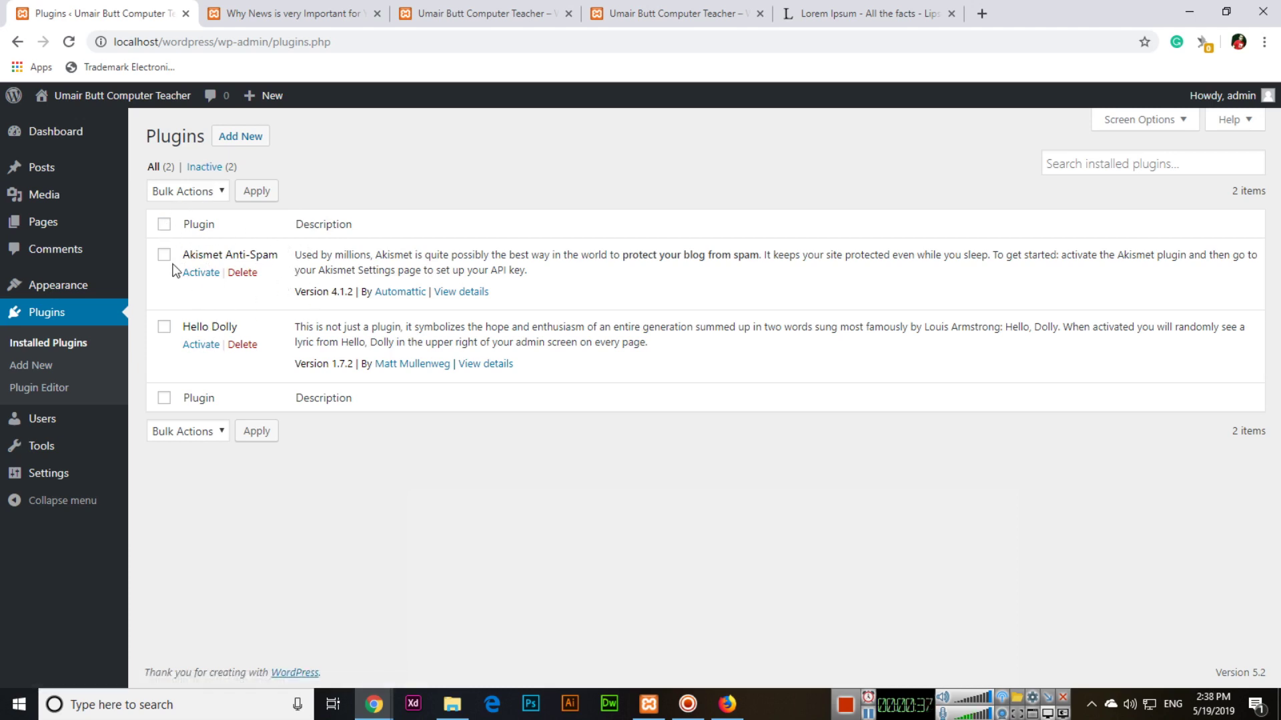
left_click(165, 225)
left_click(171, 194)
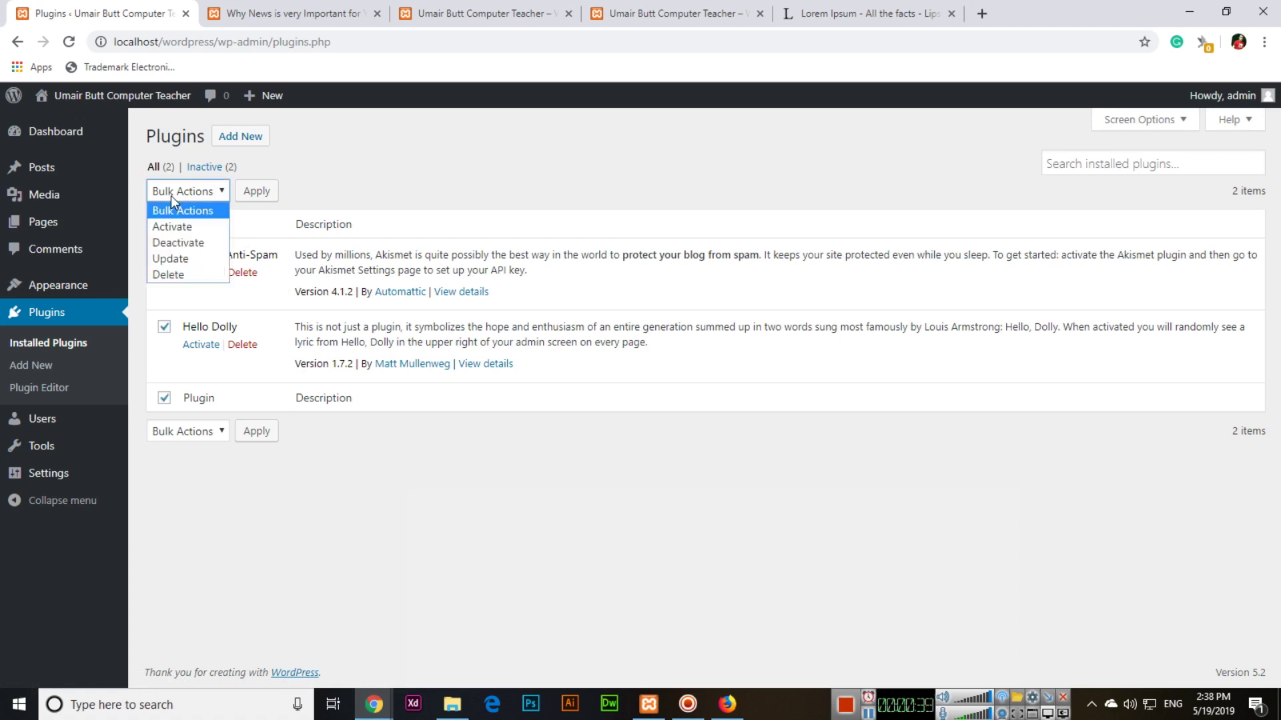
left_click(182, 275)
left_click(257, 192)
left_click(714, 149)
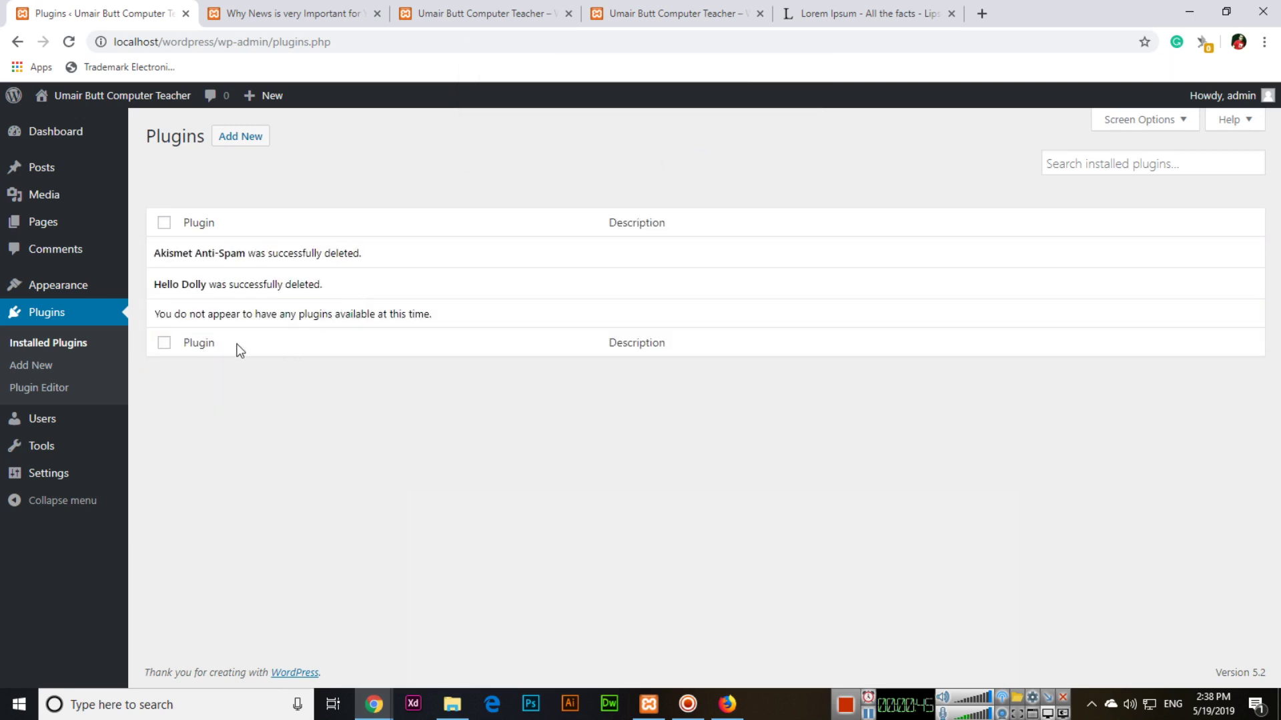
left_click(59, 346)
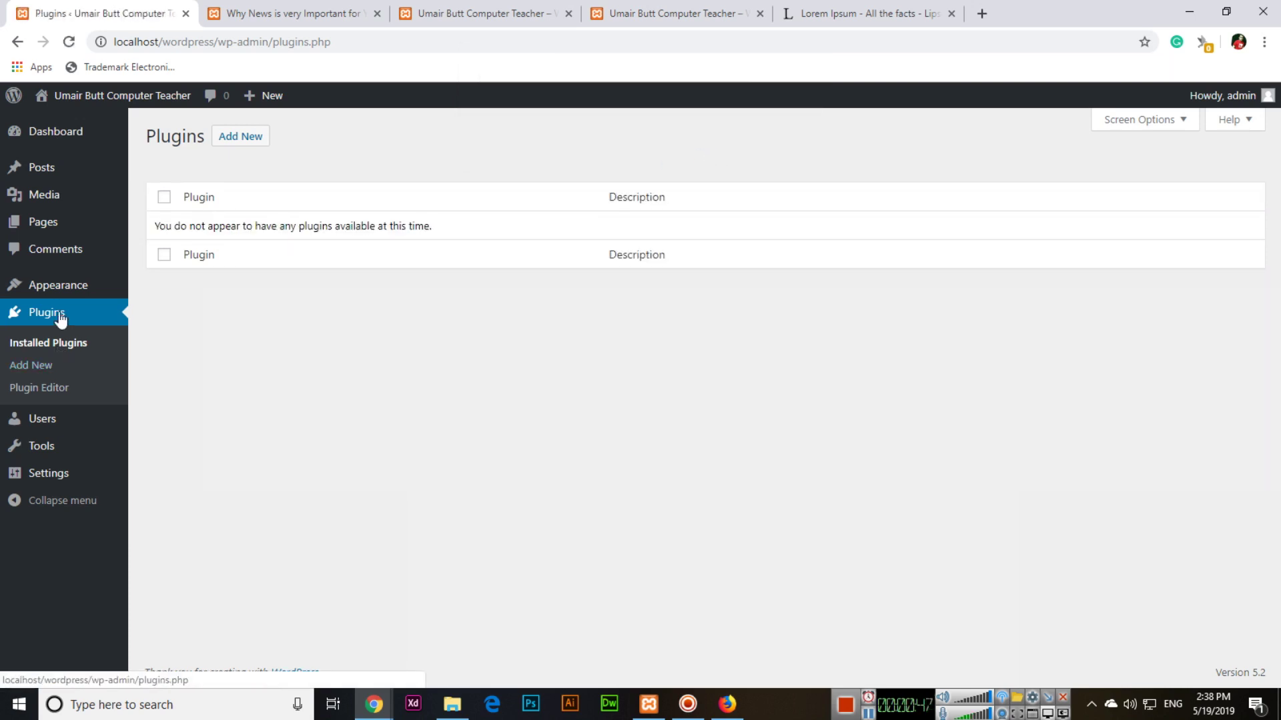
Search the plugin directory for "contact form 7", then install and activate the Contact Form 7 plugin
left_click(257, 138)
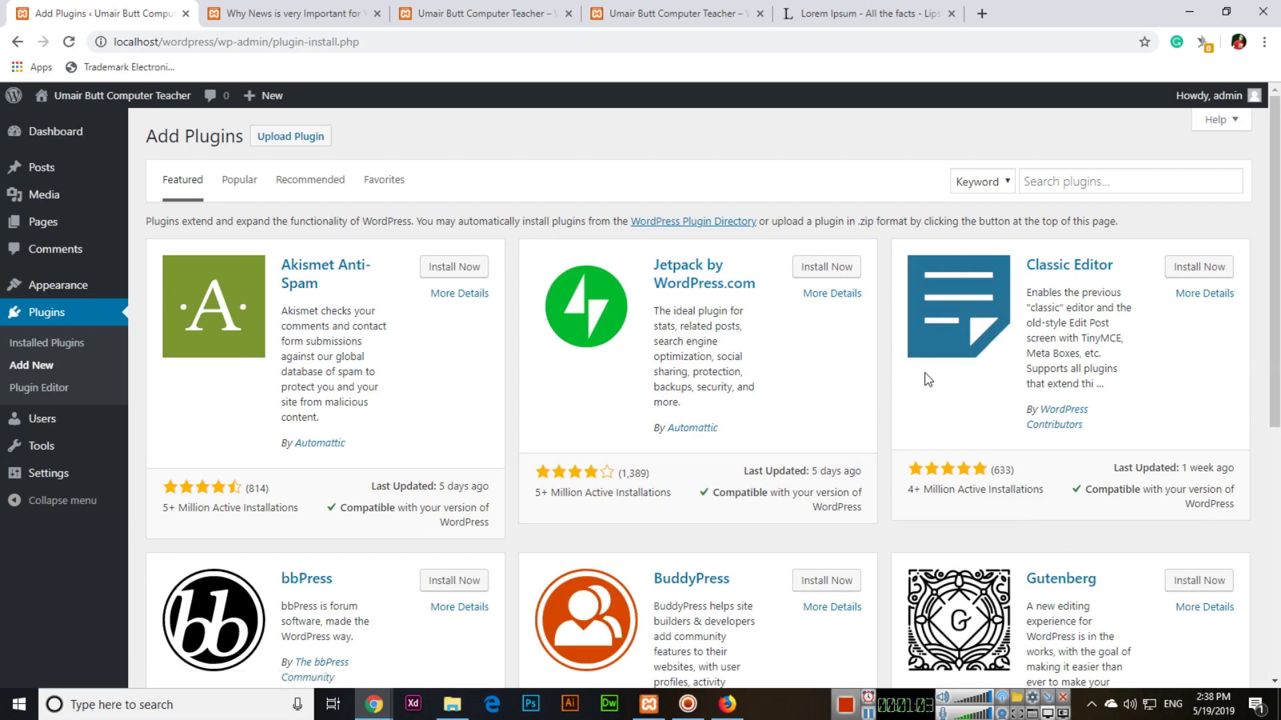
left_click(1075, 182)
type("contact form ")
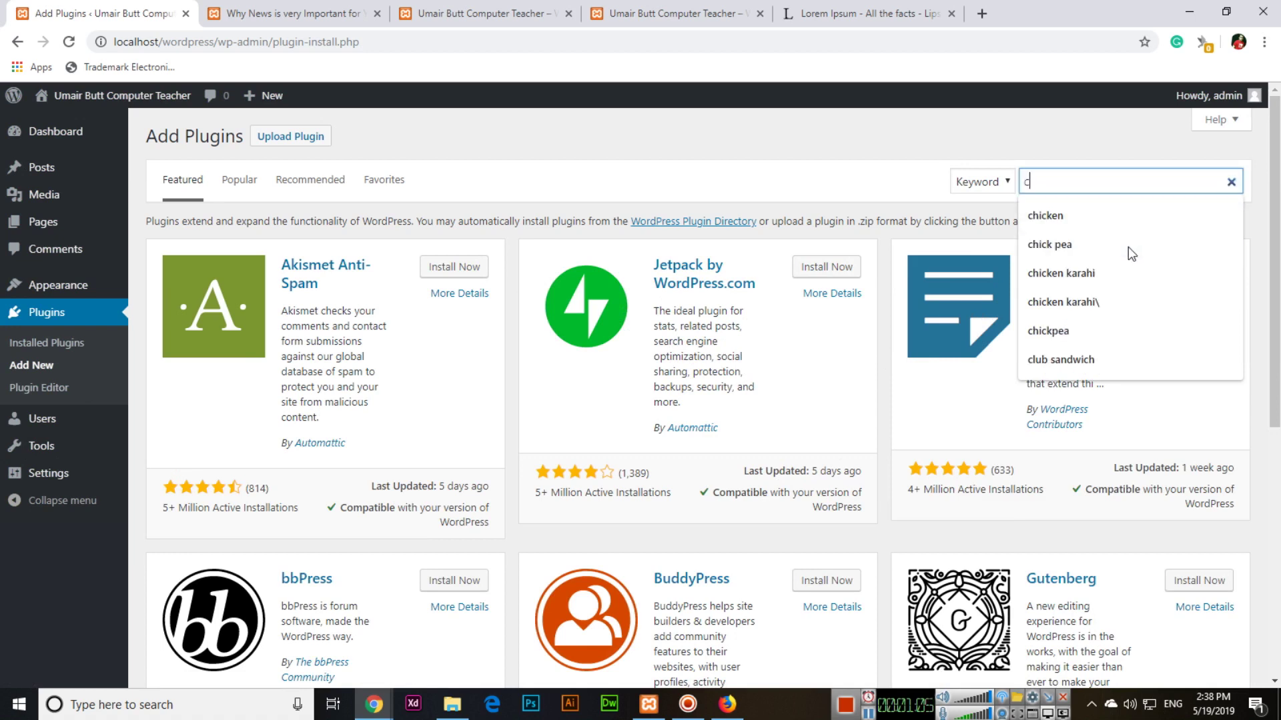
type("7")
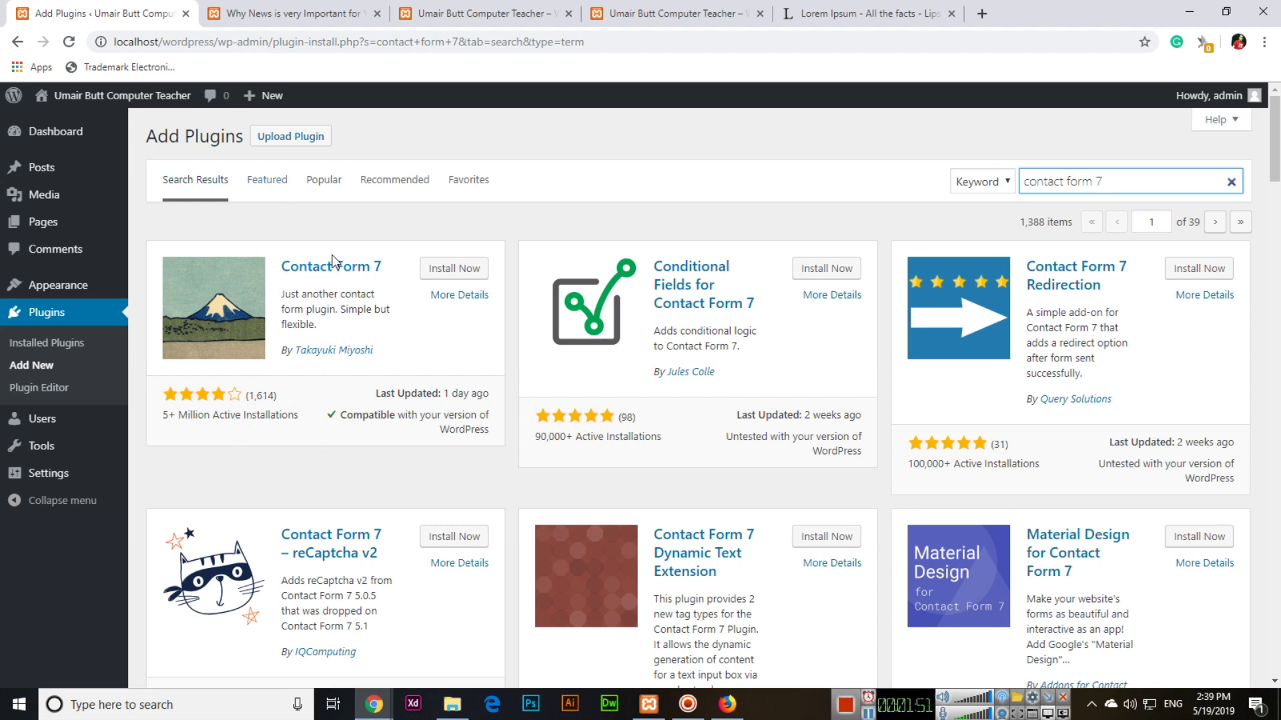
left_click(467, 272)
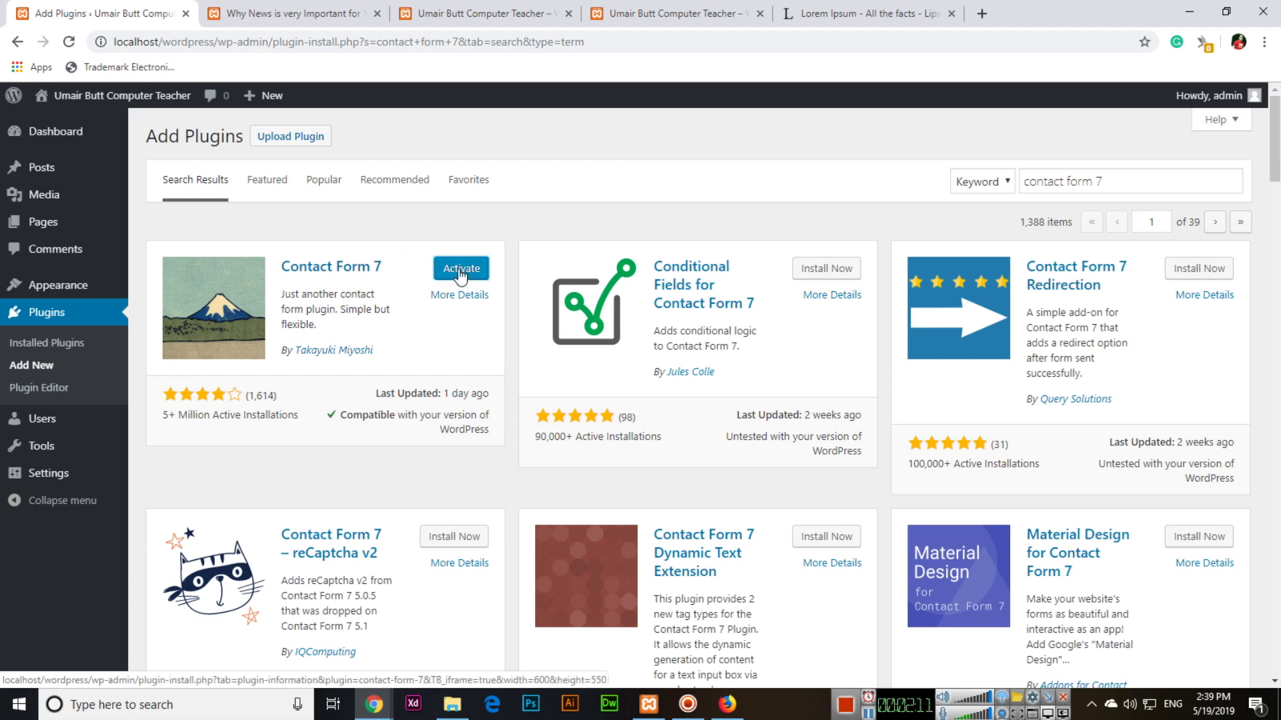
left_click(449, 274)
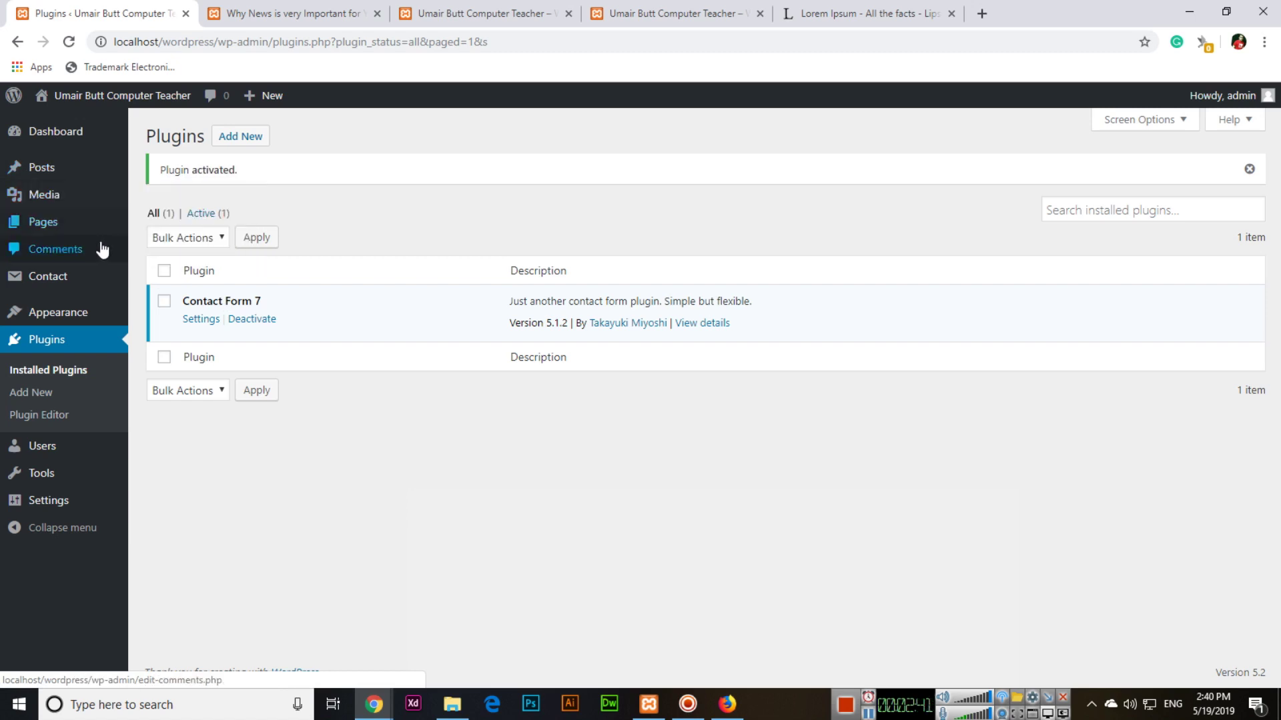
Open Contact form 1 for editing from the contact forms list and review its form template
mouse_move(79, 311)
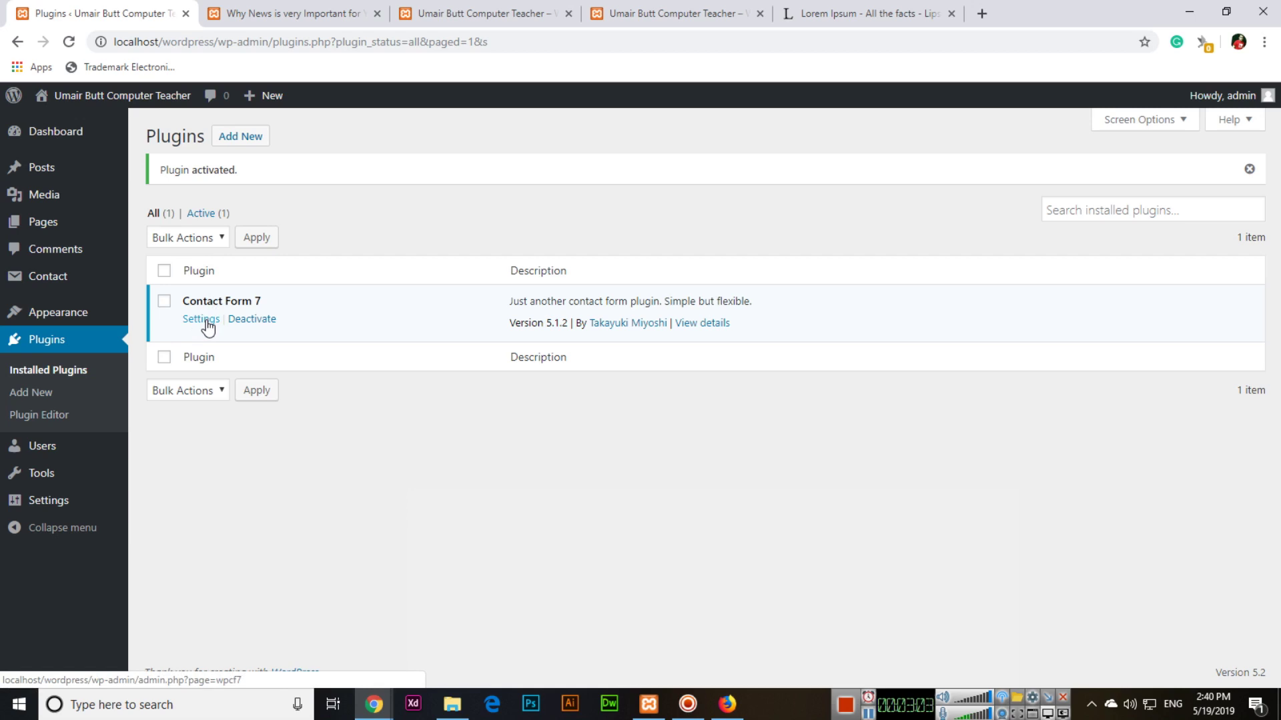
mouse_move(74, 503)
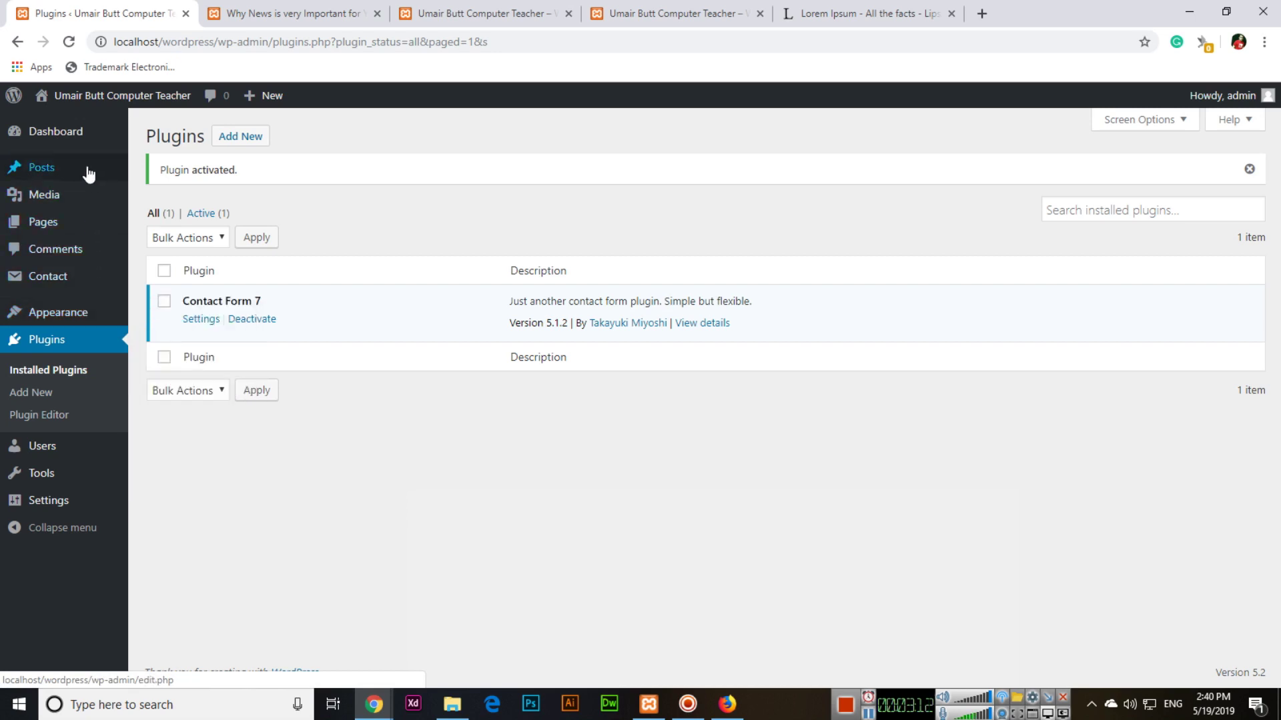
mouse_move(64, 282)
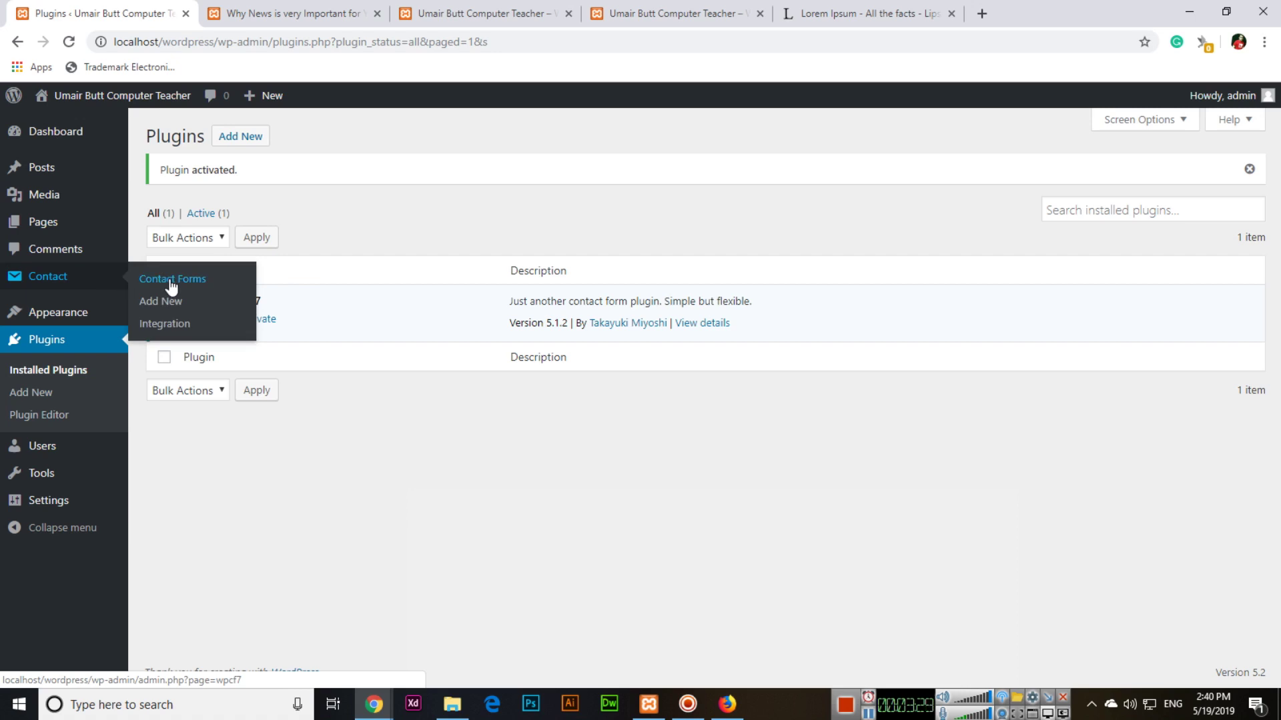
left_click(169, 280)
mouse_move(194, 475)
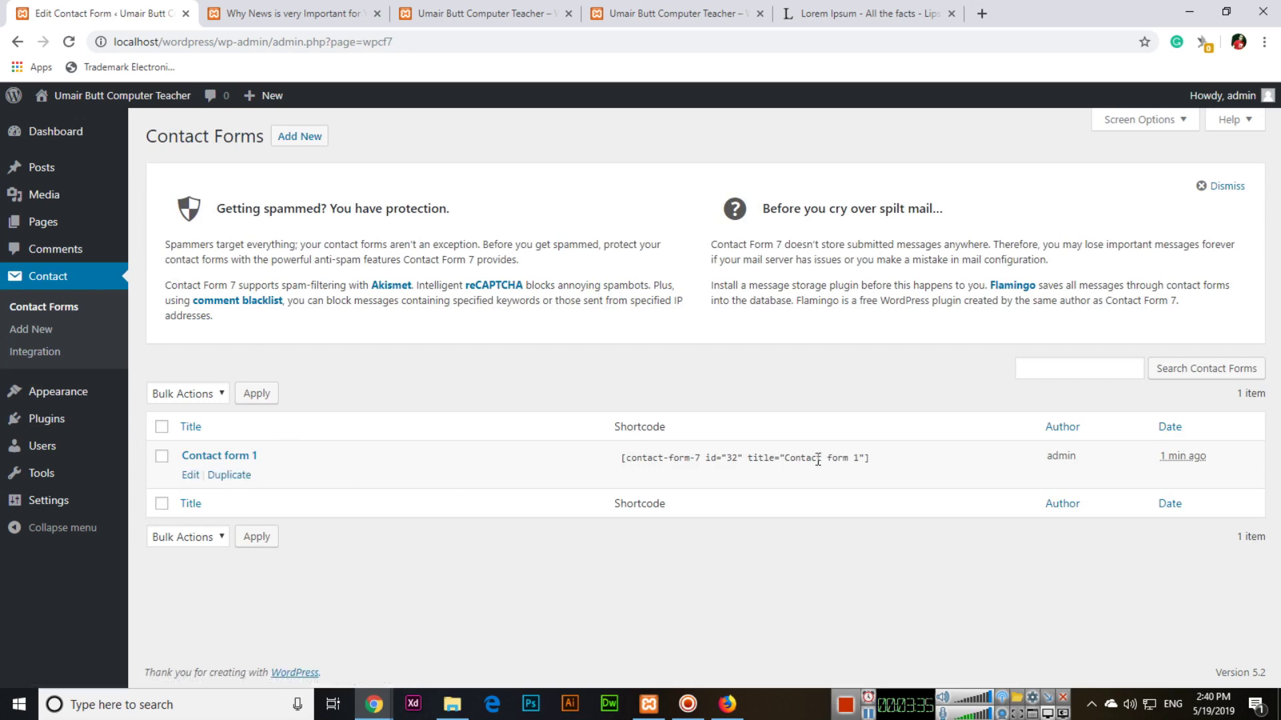
left_click(192, 478)
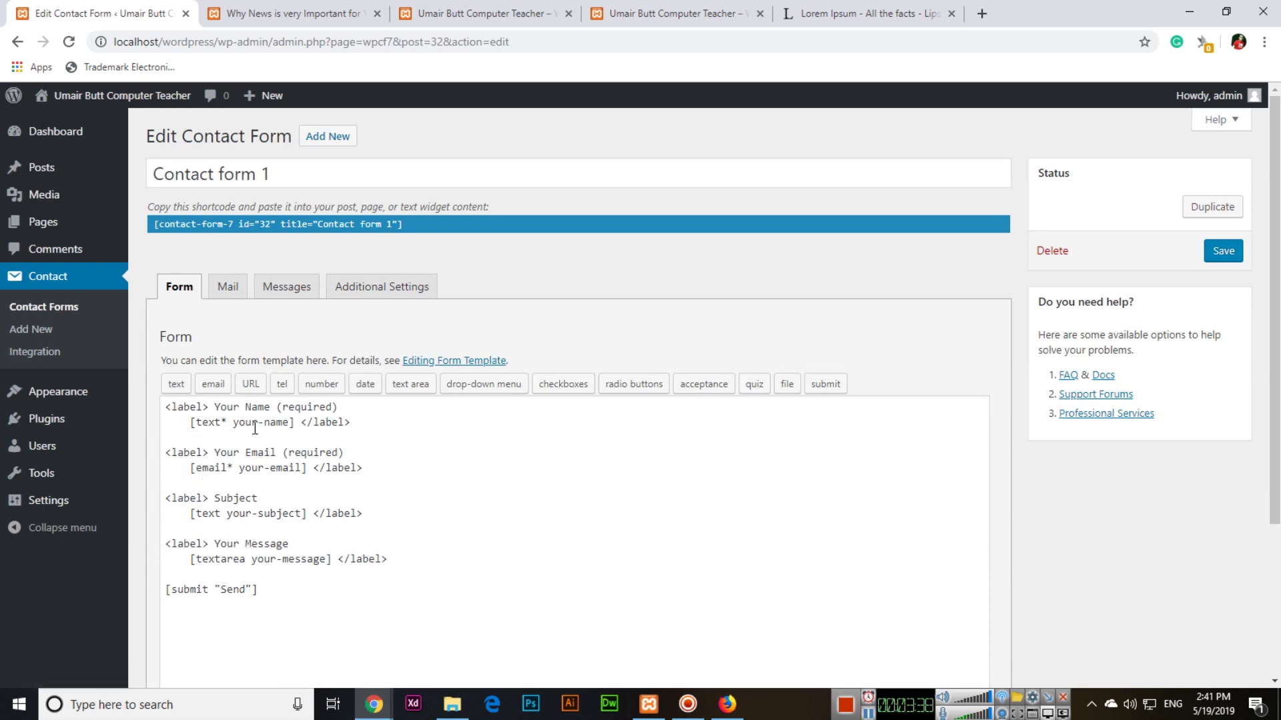
scroll(266, 418, "down", 1)
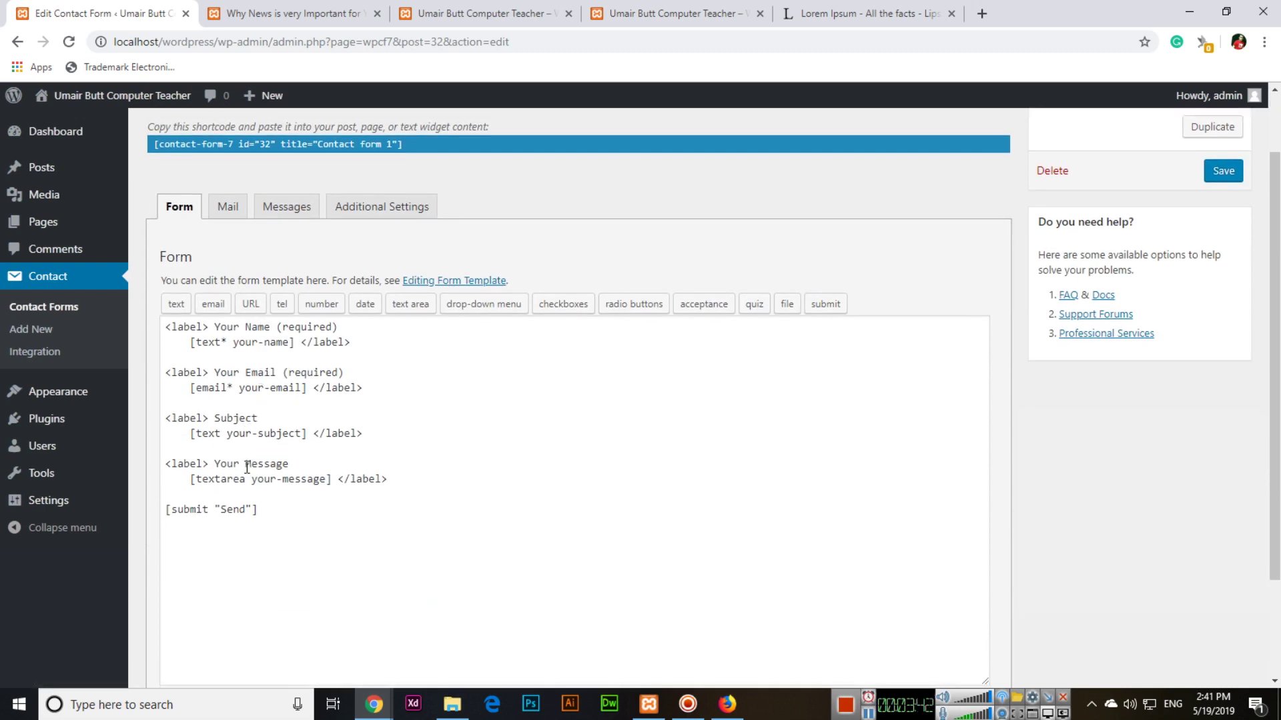
scroll(247, 467, "down", 2)
scroll(251, 466, "up", 4)
Check the recipient in Contact form 1's mail settings, save the form and copy its shortcode
left_click(225, 287)
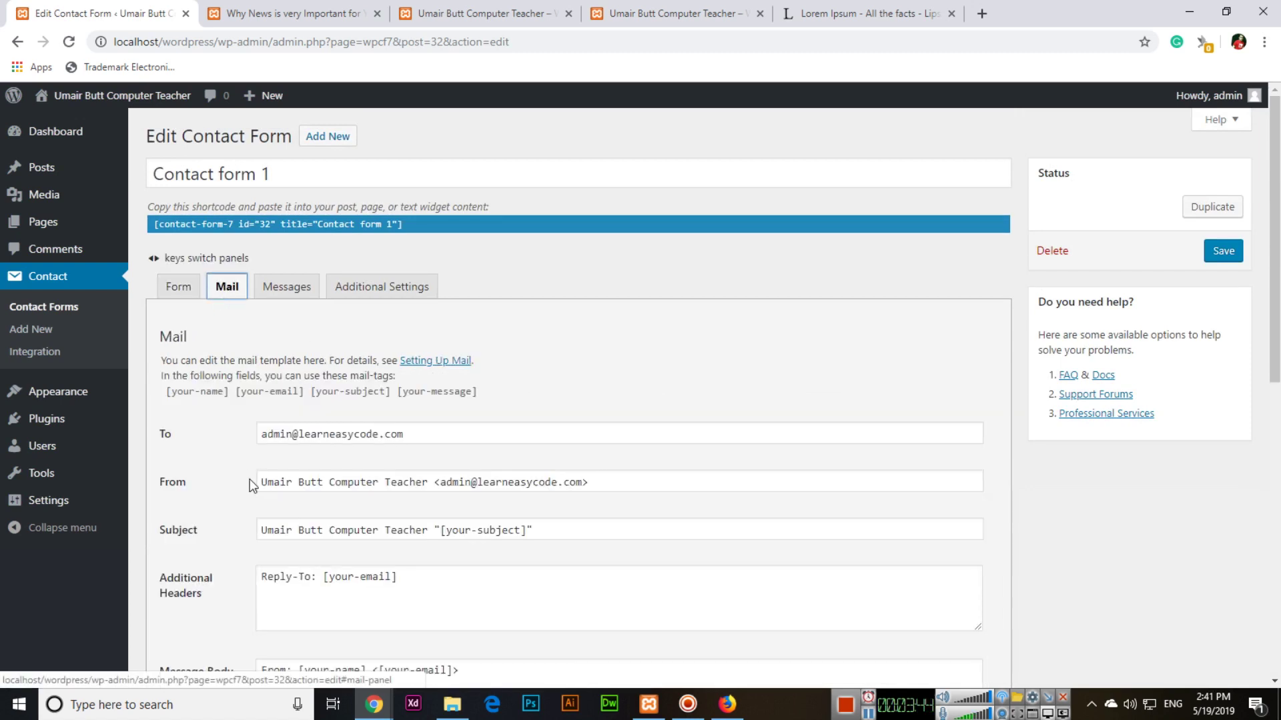
left_click(464, 437)
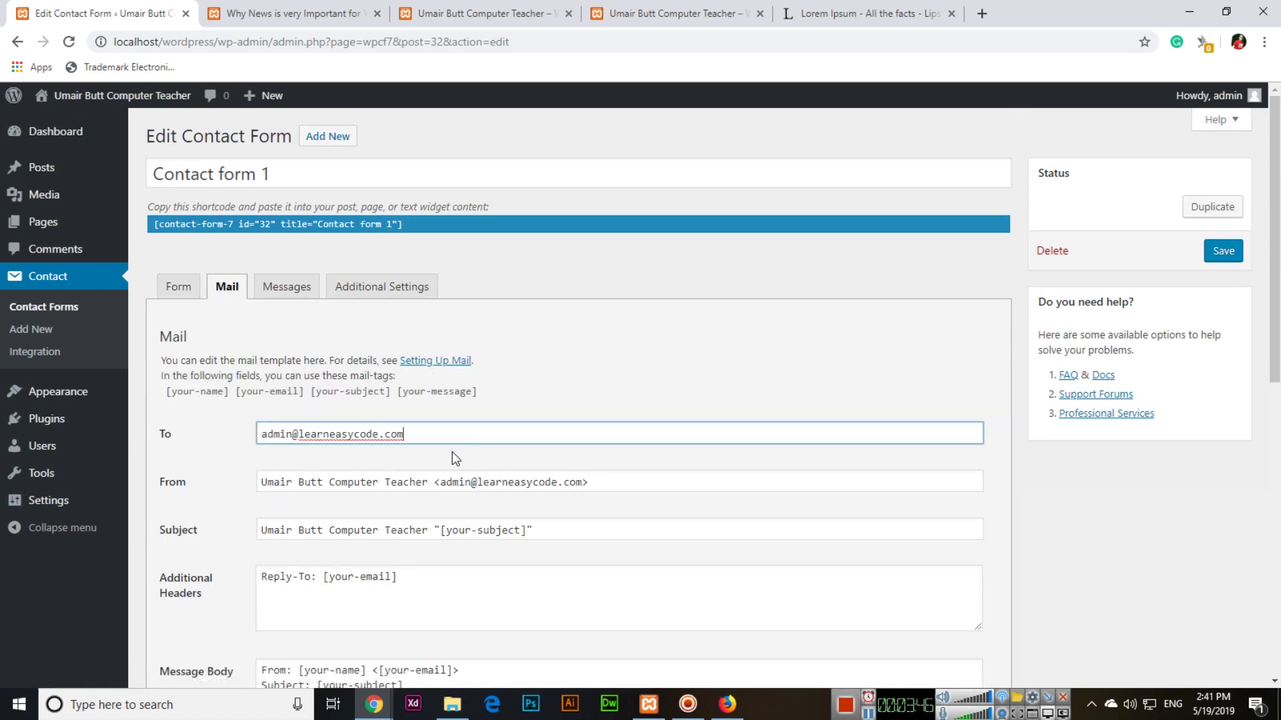
left_click(1221, 252)
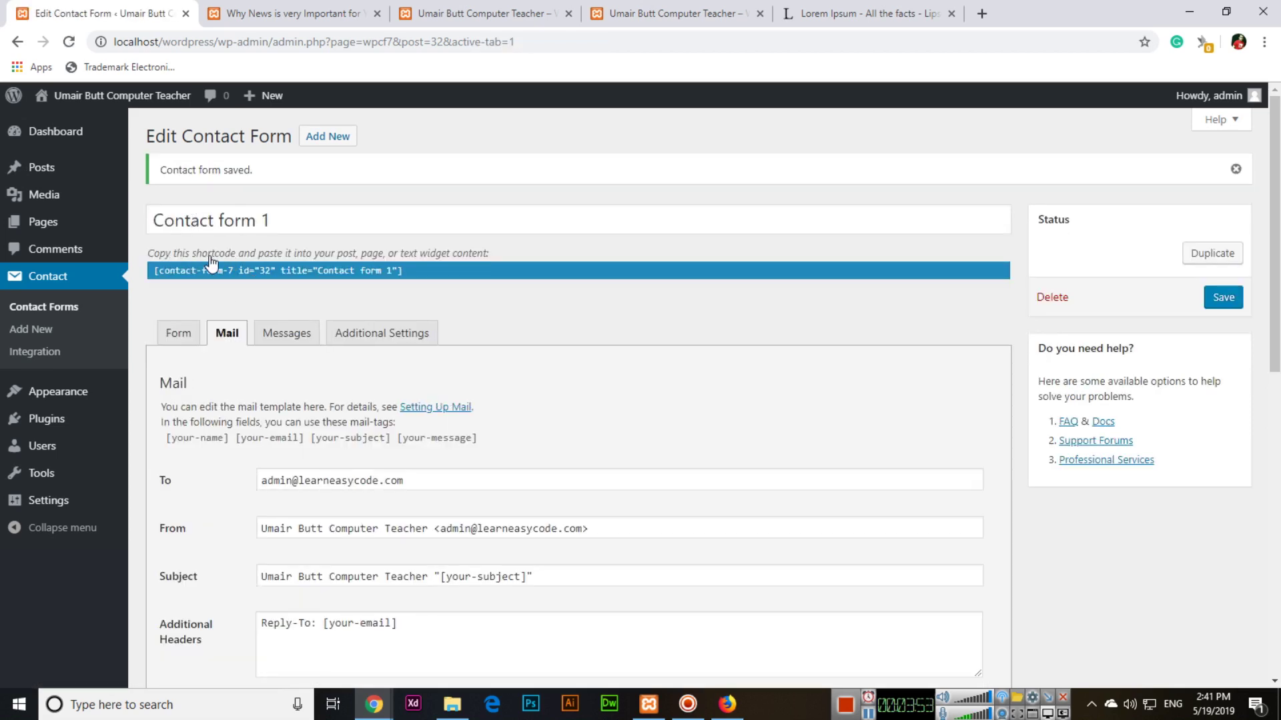
left_click(431, 274)
key("ctrl+c")
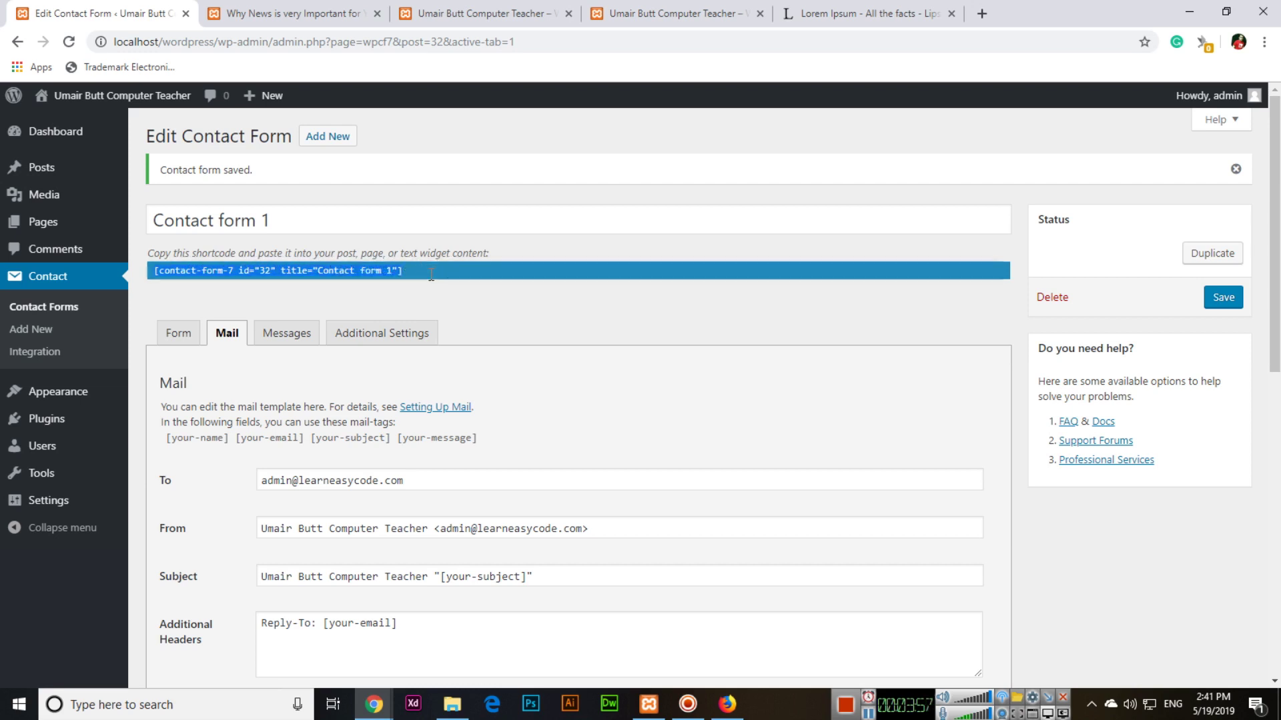
View the Contact Us page on the live site and examine its current content
left_click(336, 12)
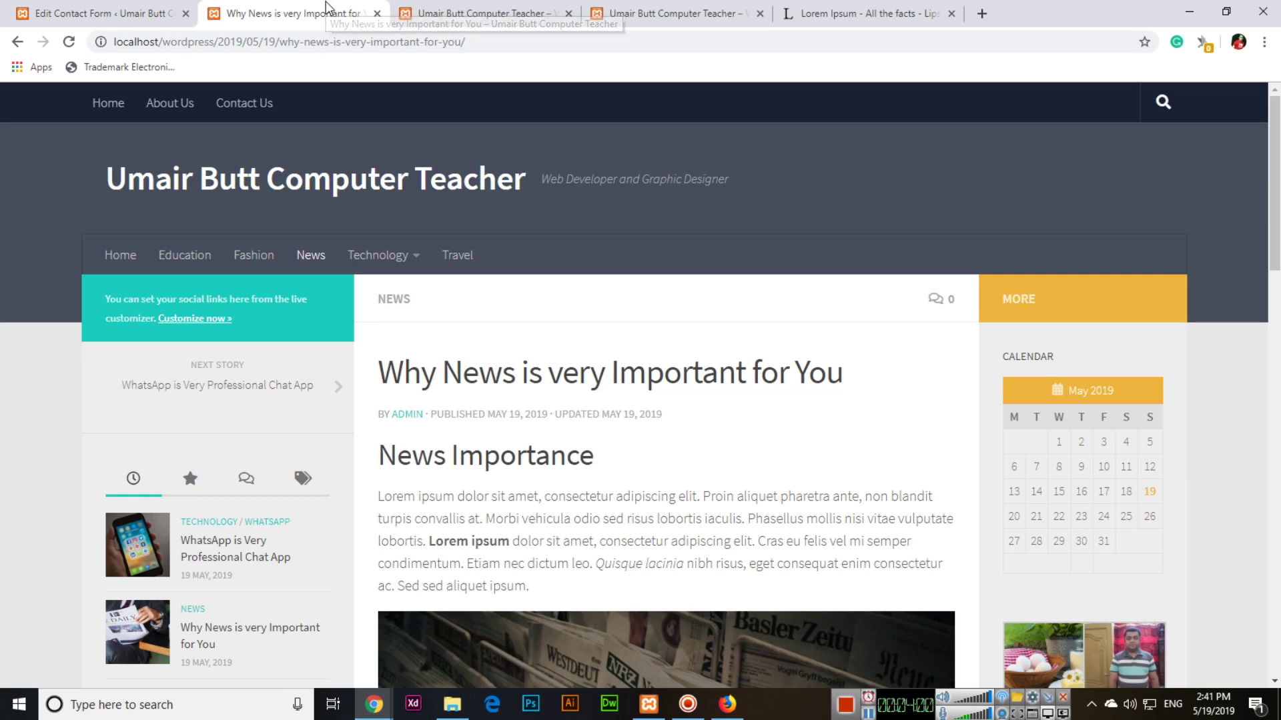
left_click(246, 104)
scroll(438, 301, "down", 3)
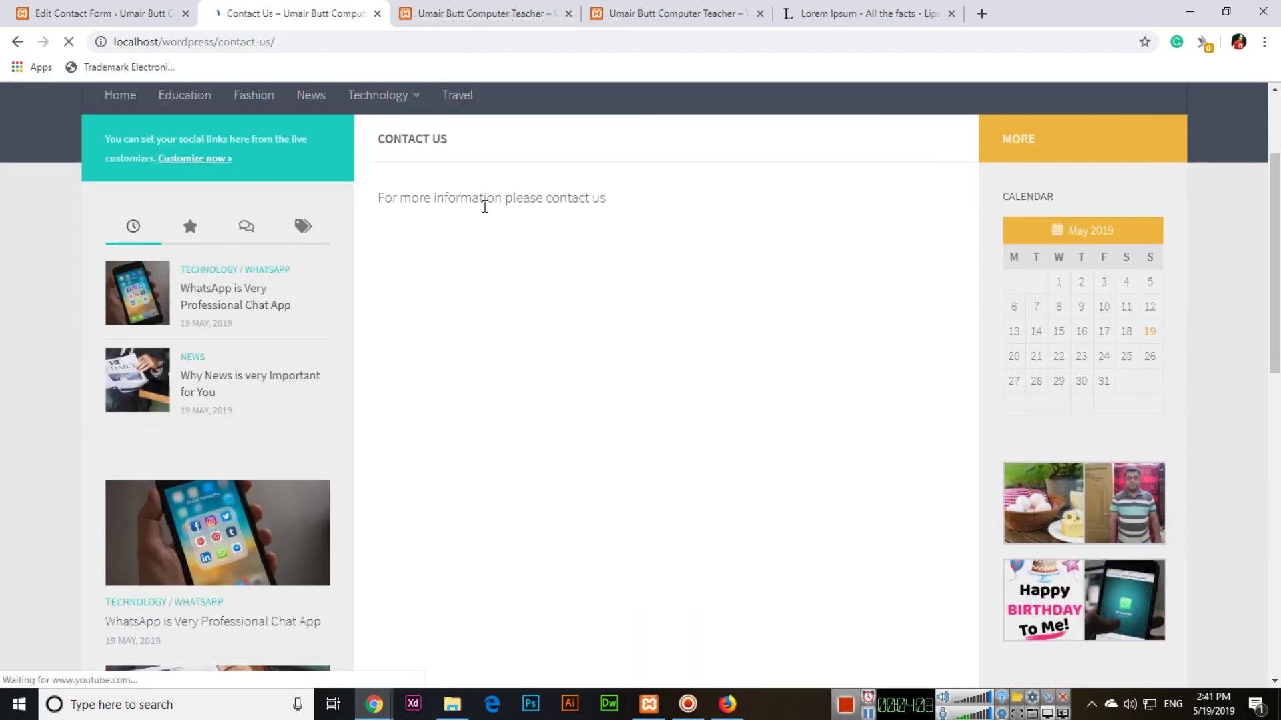
Return to the WordPress admin and open the Contact Us page for editing
left_click(92, 10)
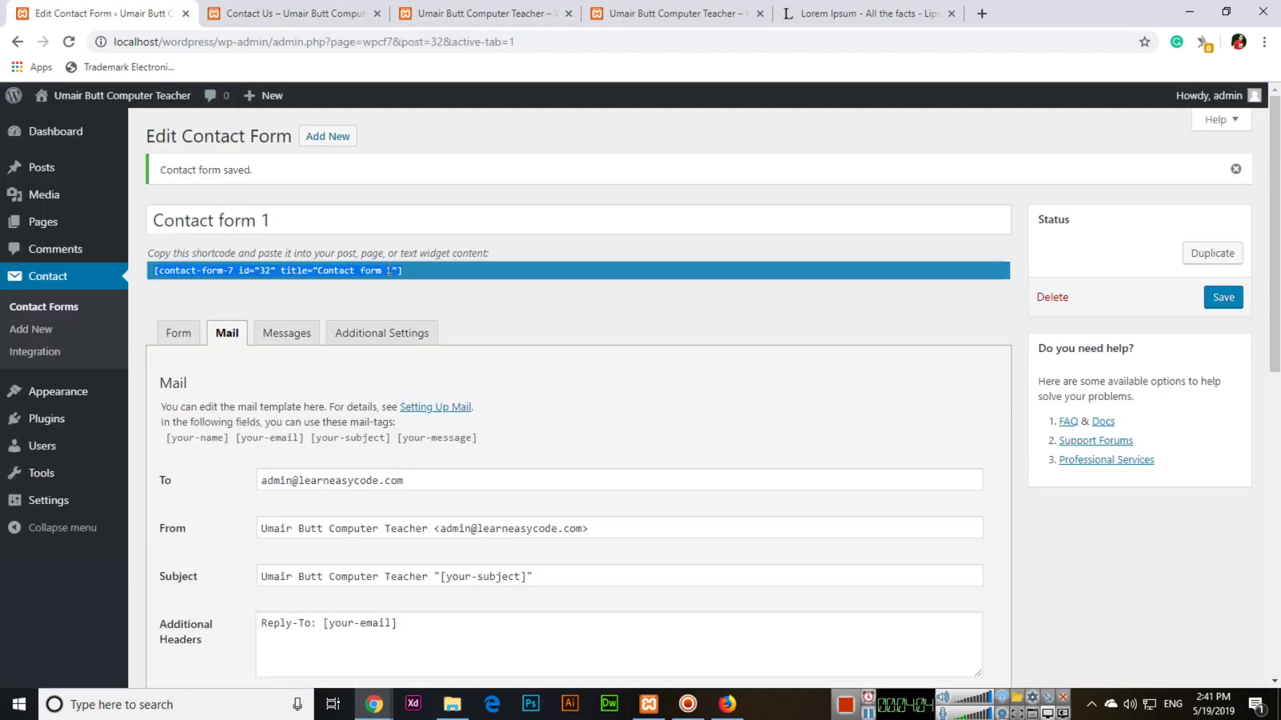
mouse_move(100, 223)
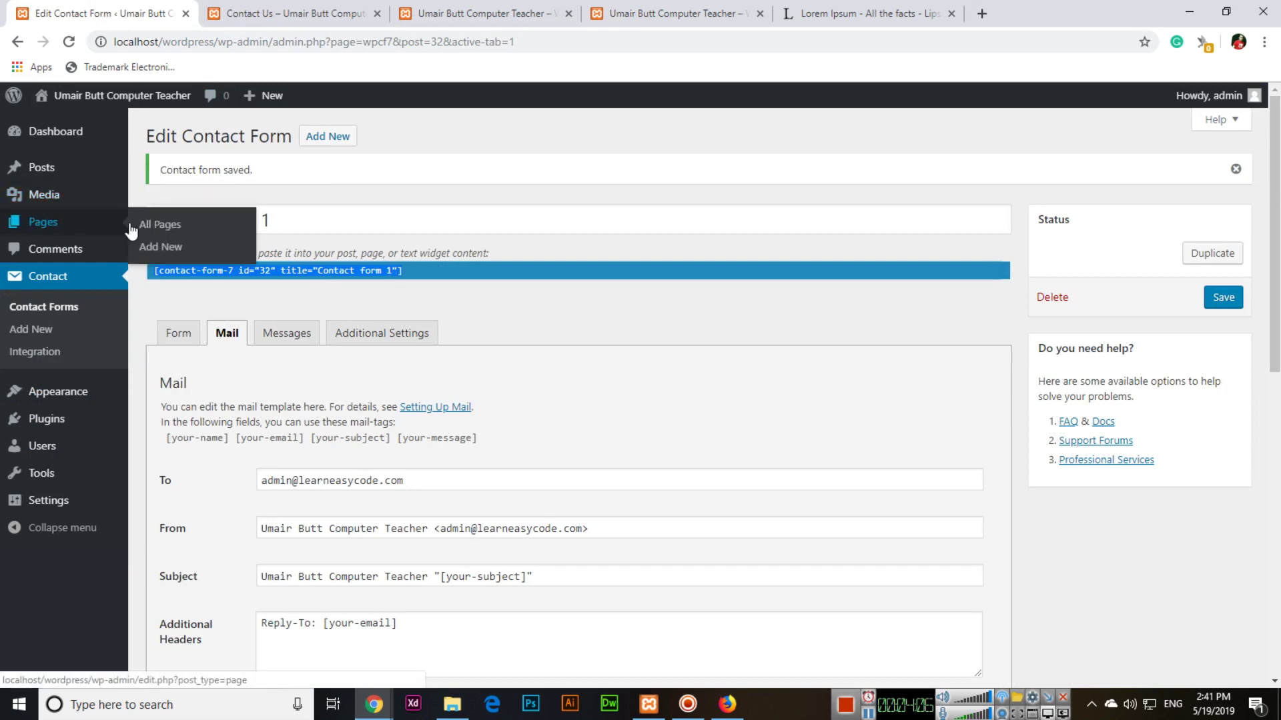
left_click(154, 225)
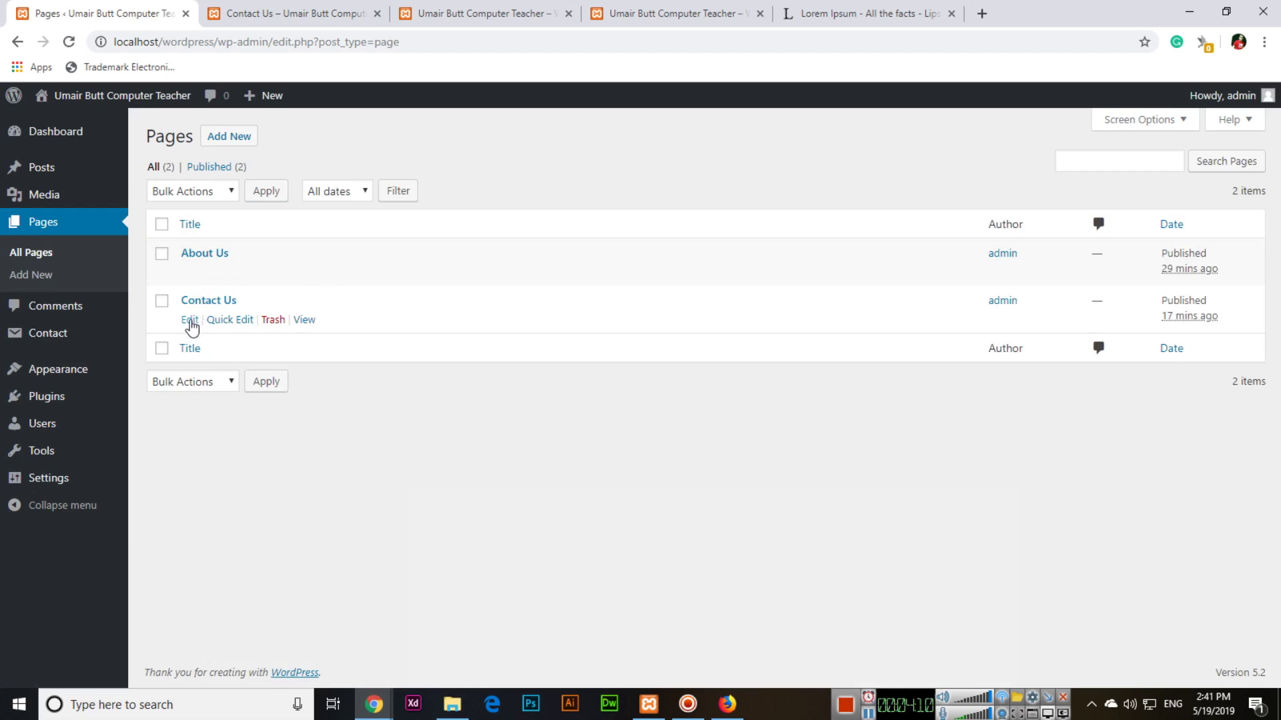
left_click(190, 322)
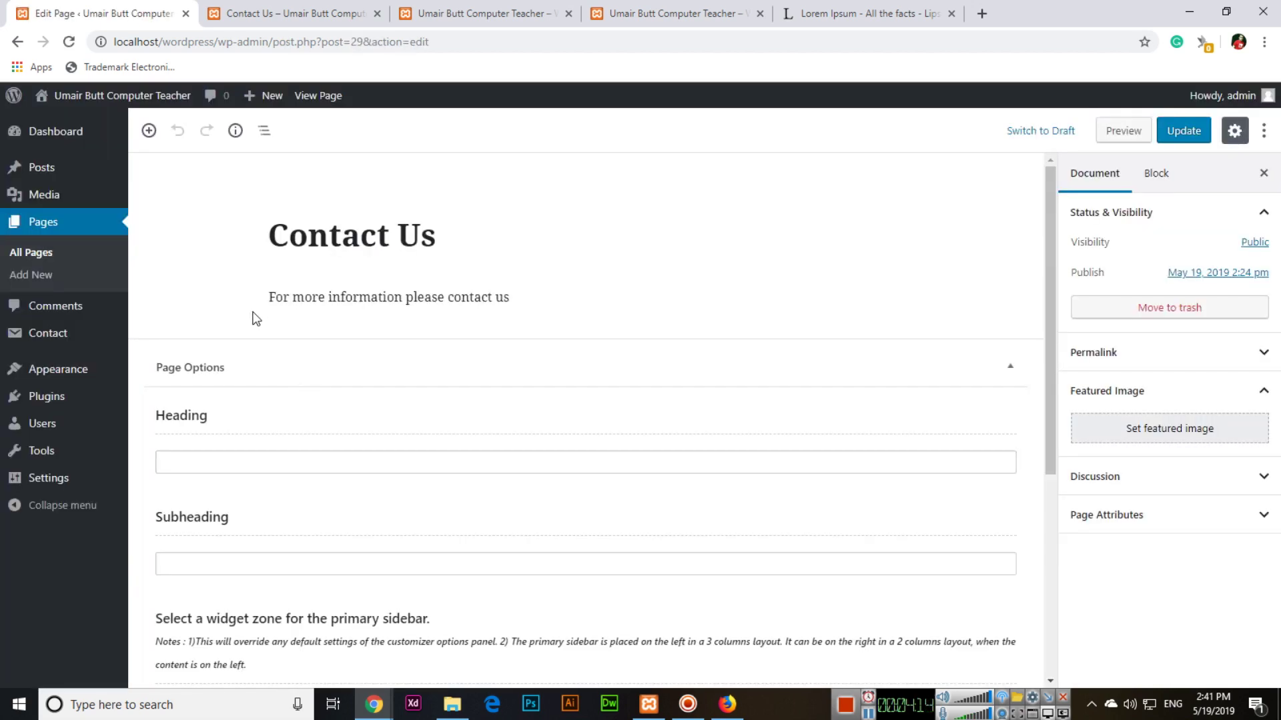
Insert a Shortcode block containing [contact-form-7 id="32" title="Contact form 1"] below the Contact Us paragraph and update the page
left_click(148, 131)
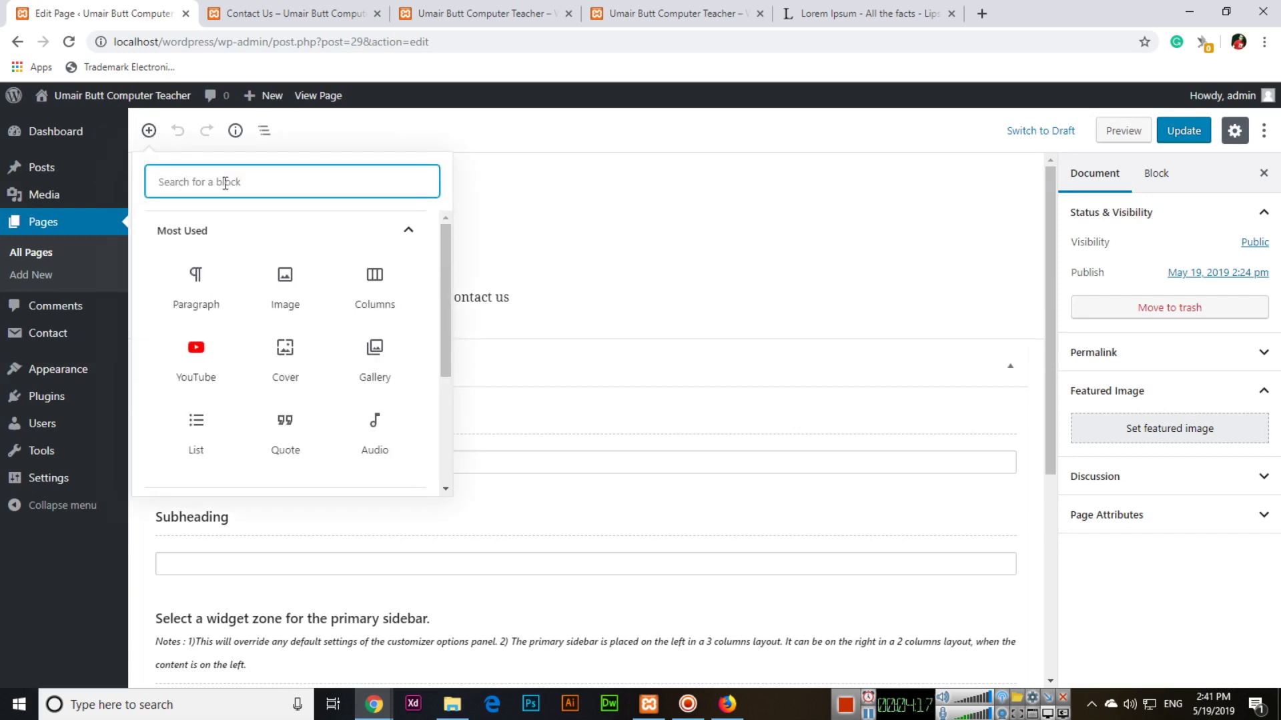
type("shor")
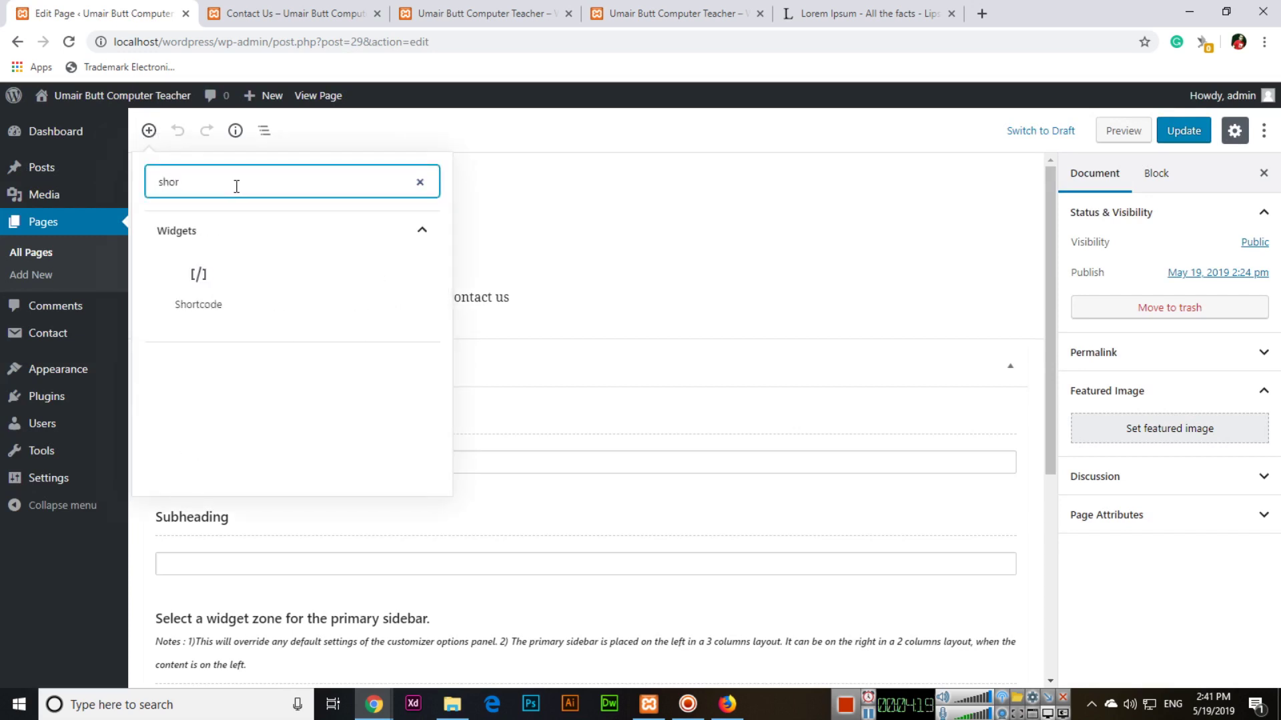
left_click(200, 287)
left_click(443, 366)
key("ctrl+v")
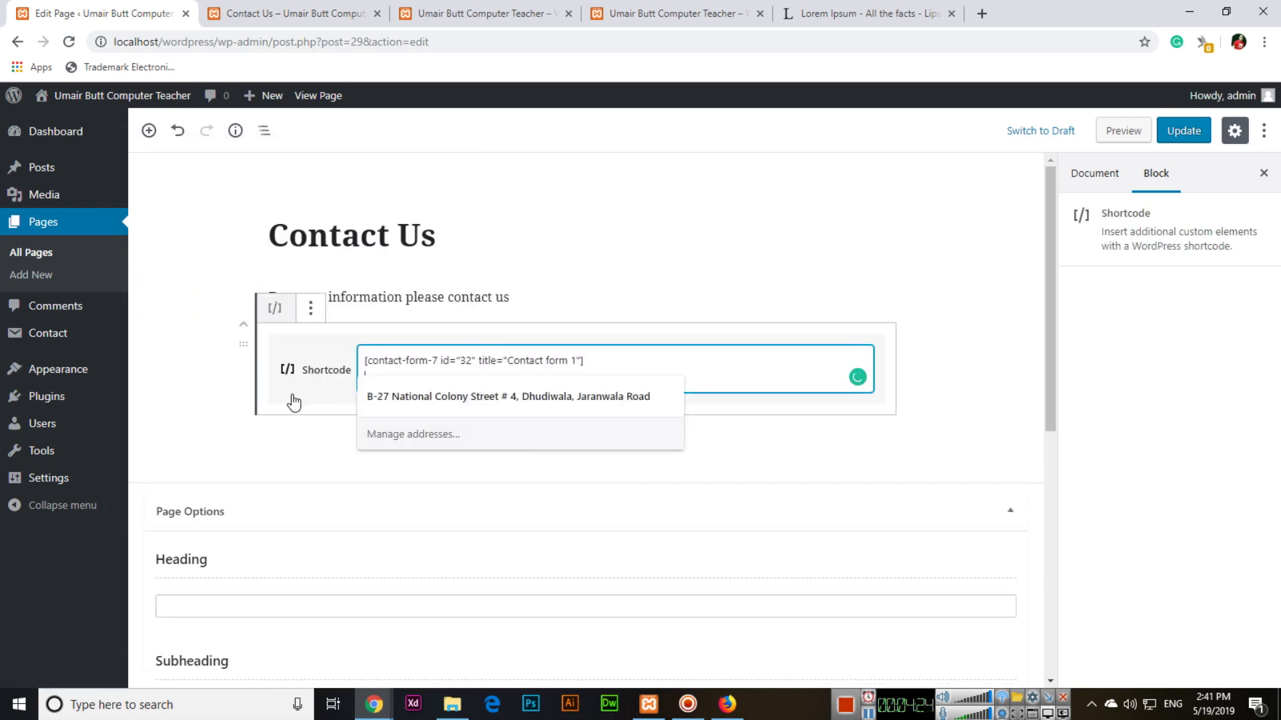
left_click(298, 437)
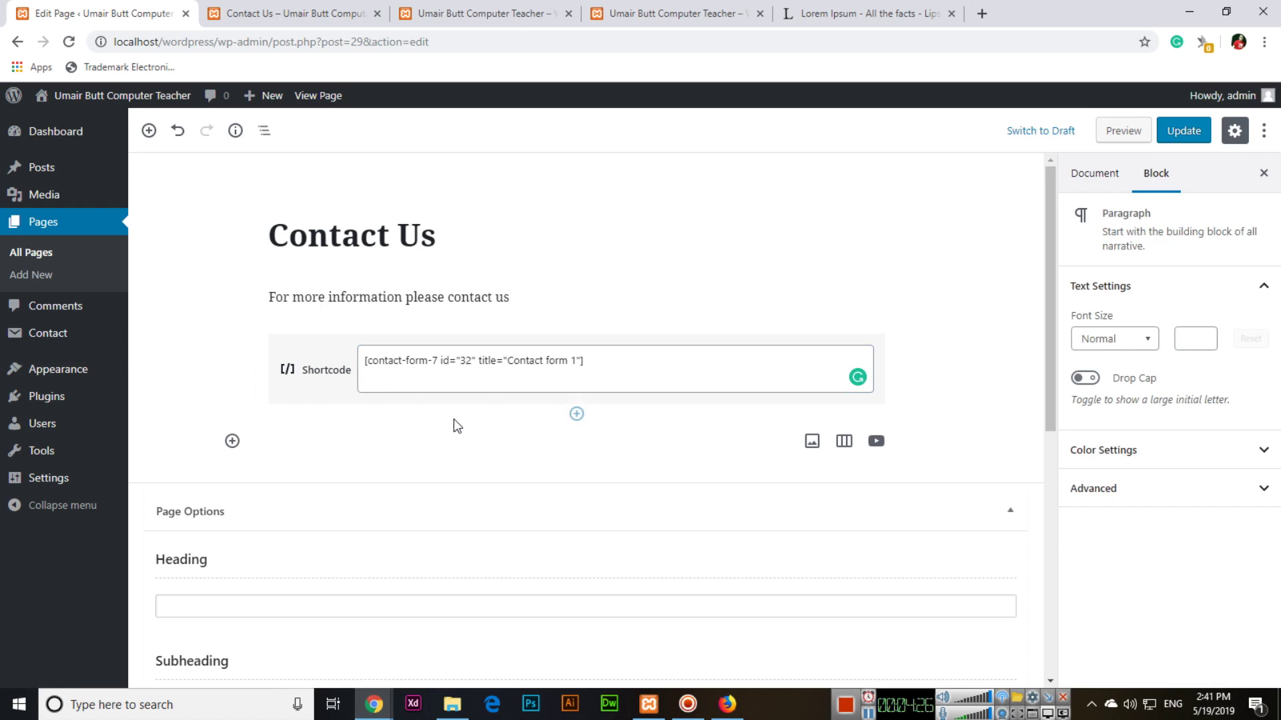
left_click(1182, 131)
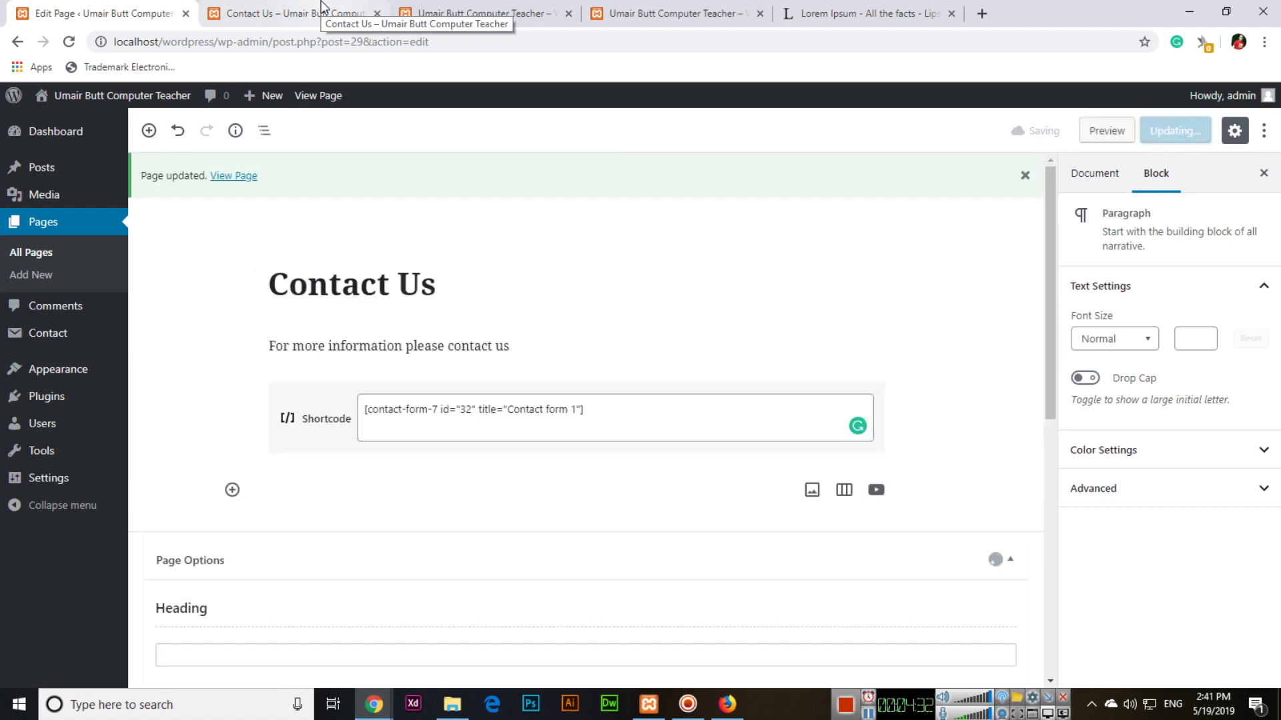
Reload the live Contact Us page and check the form's name, email, subject and message fields and its Send button
left_click(320, 13)
key("F5")
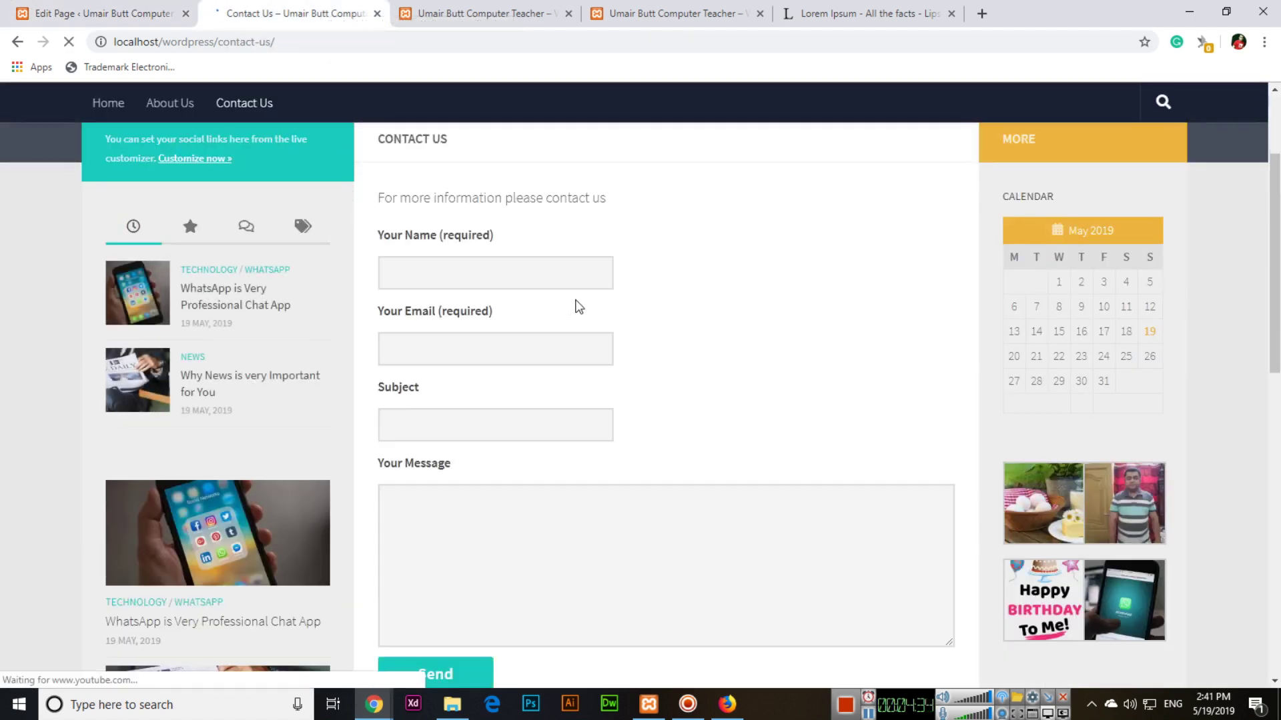
left_click(552, 274)
left_click(747, 379)
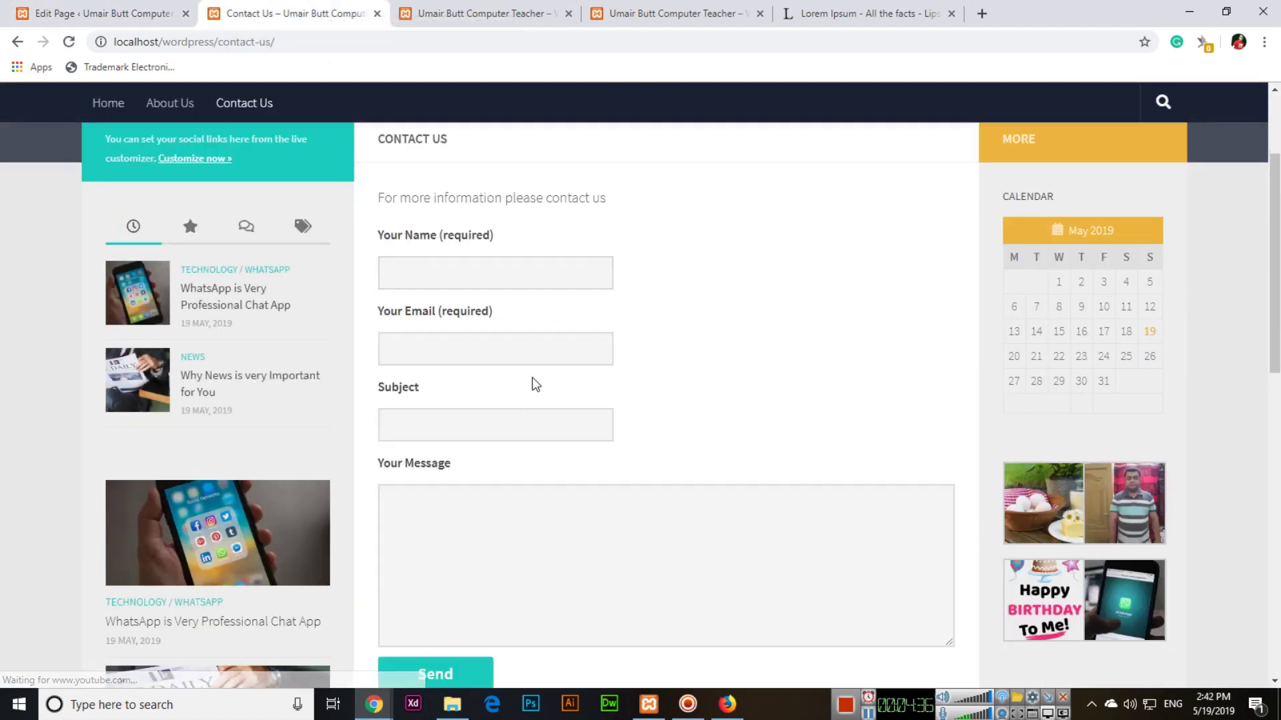
left_click(529, 340)
left_click(806, 447)
left_click(583, 439)
left_click(574, 537)
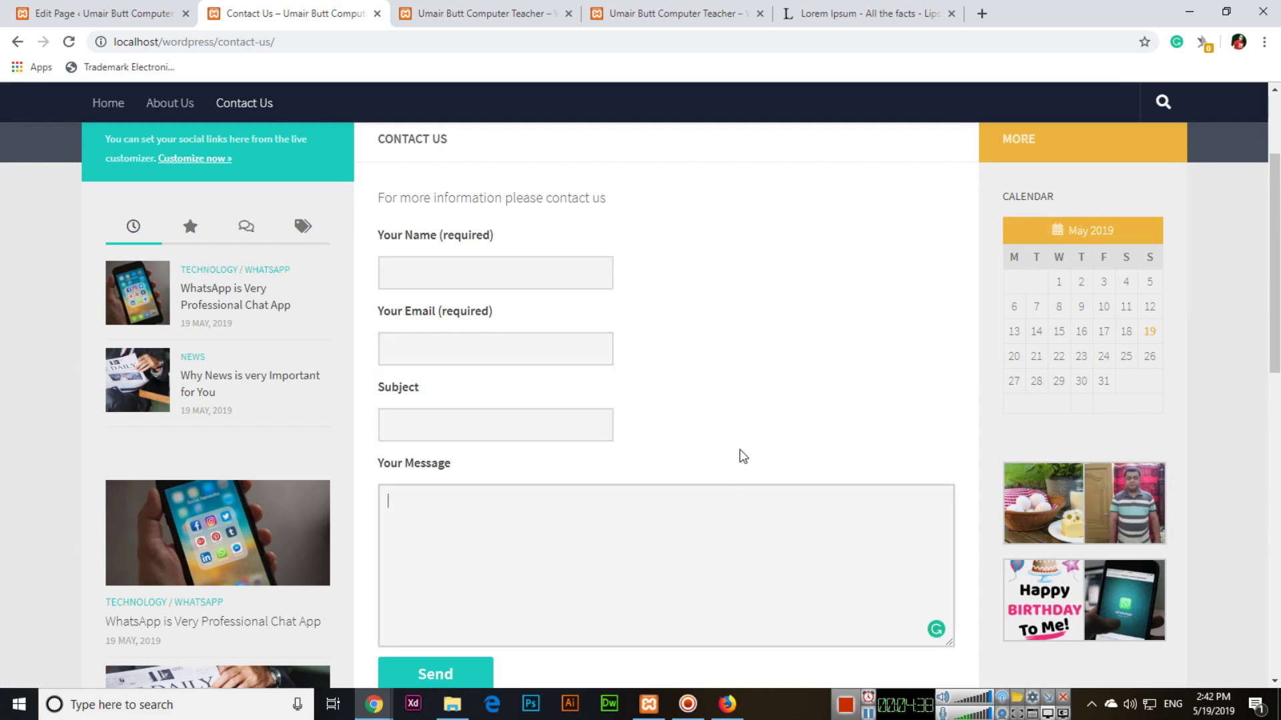
scroll(738, 452, "down", 4)
scroll(738, 451, "up", 2)
scroll(743, 456, "up", 4)
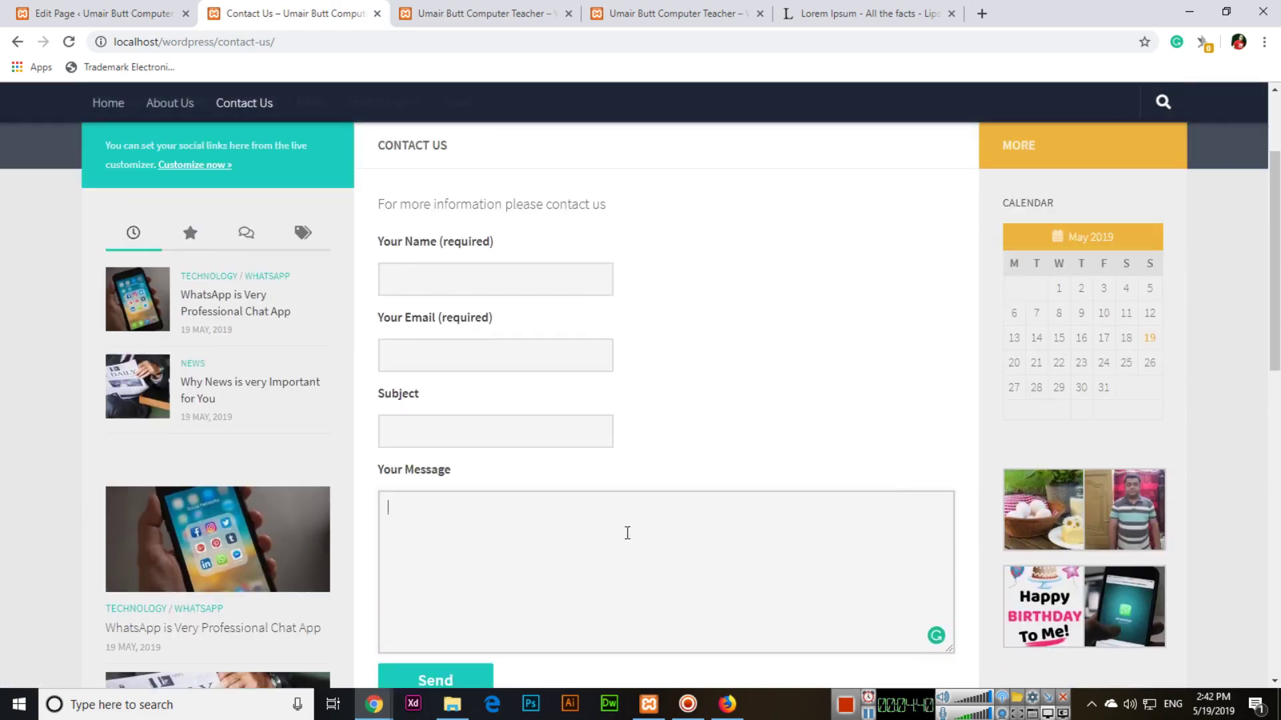
scroll(738, 502, "down", 3)
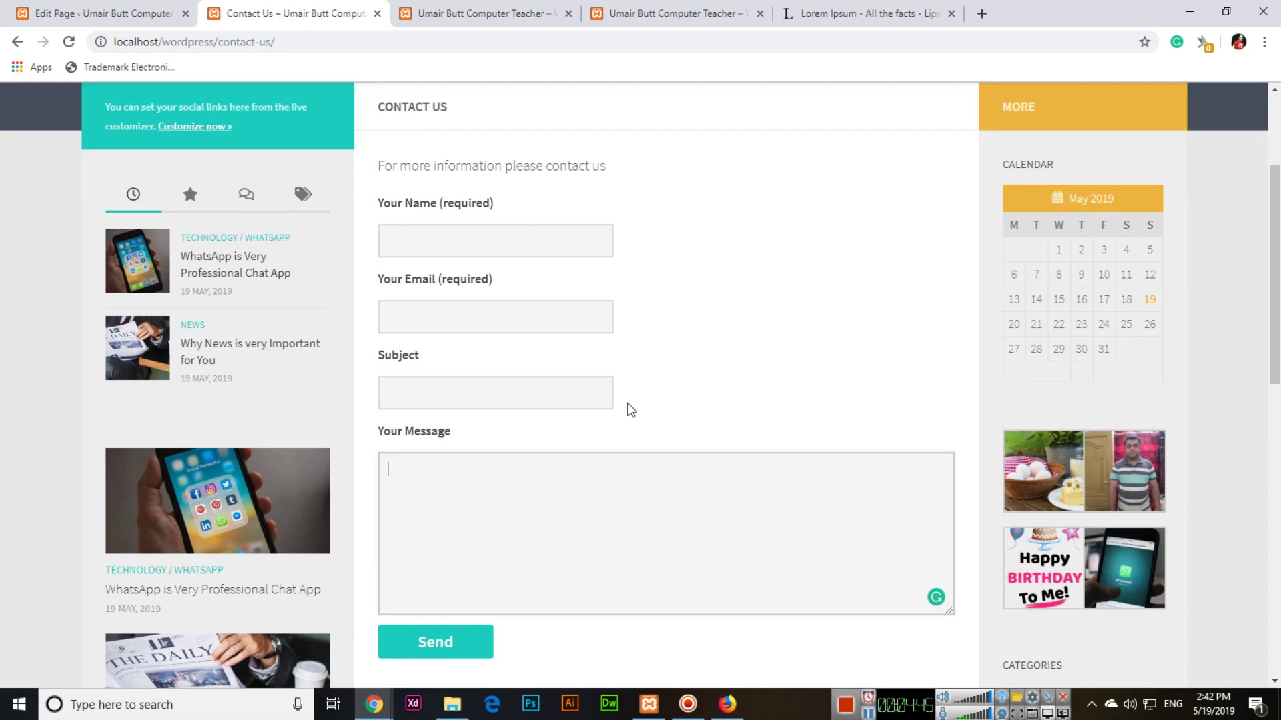
scroll(715, 503, "up", 3)
scroll(683, 492, "down", 3)
scroll(555, 403, "up", 3)
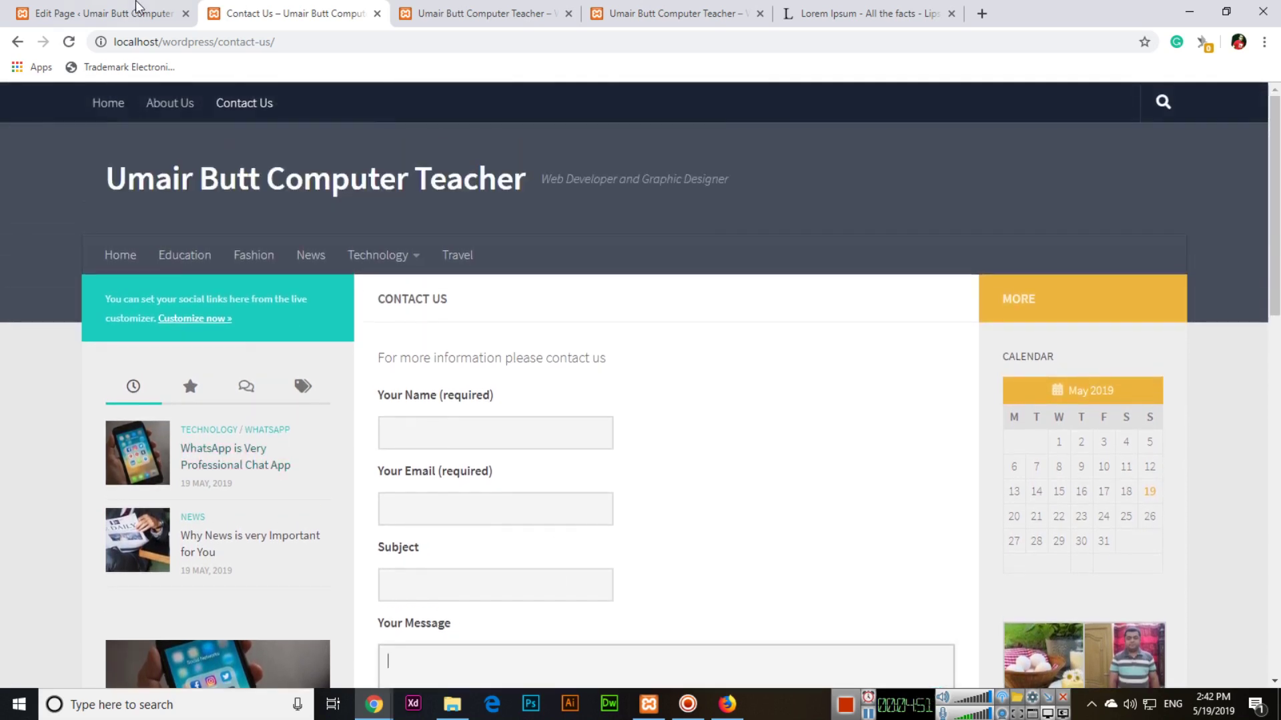
Compare the shortcode block in the page editor with the contact form on the live Contact Us page
left_click(137, 8)
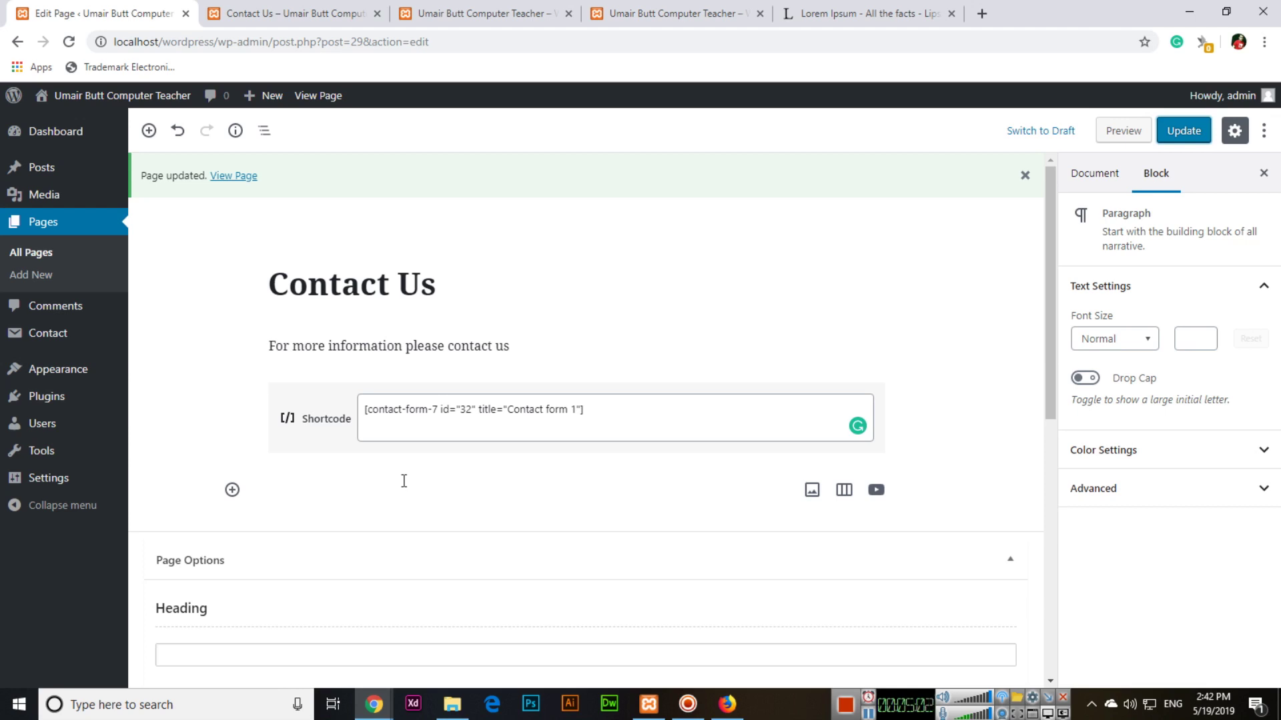
left_click(287, 13)
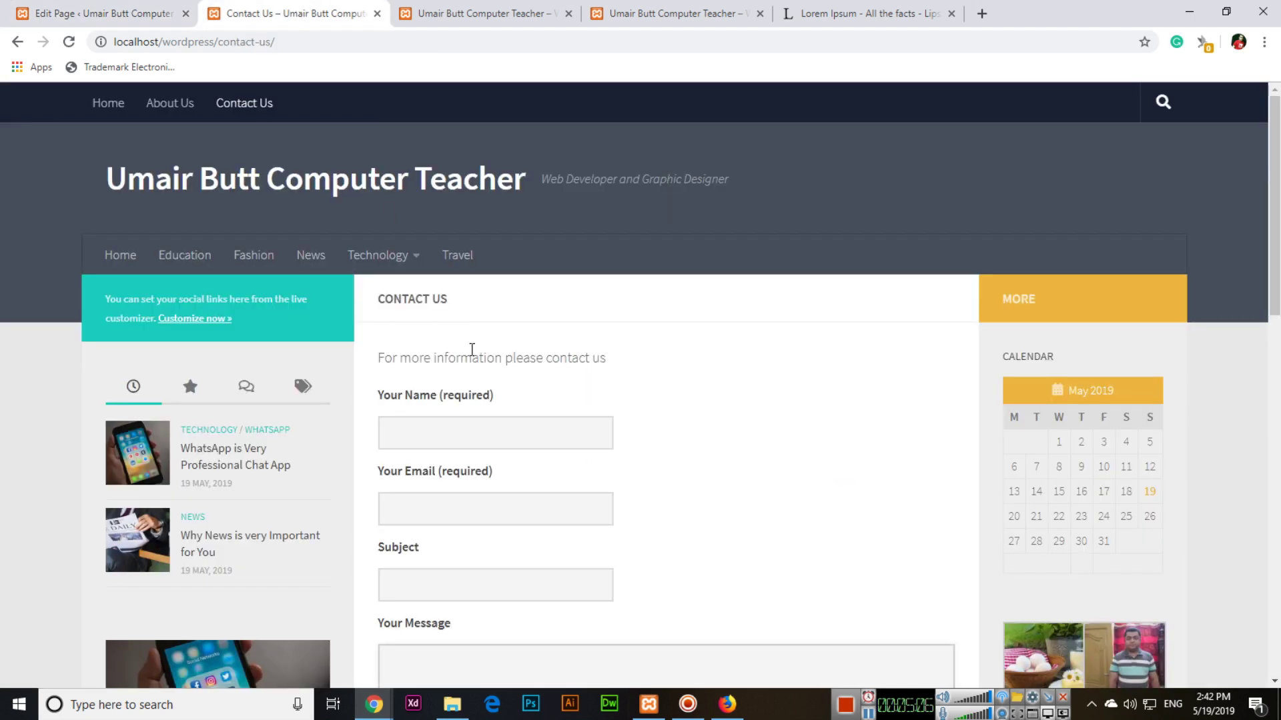
scroll(658, 360, "down", 3)
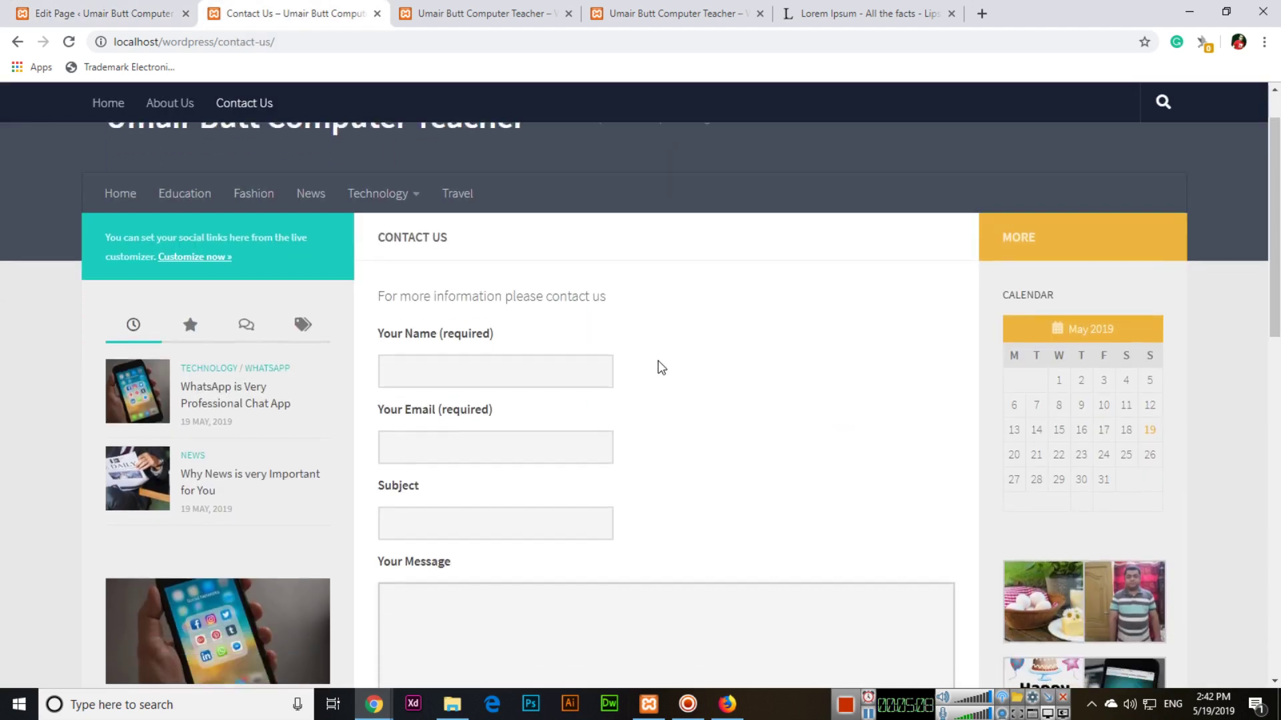